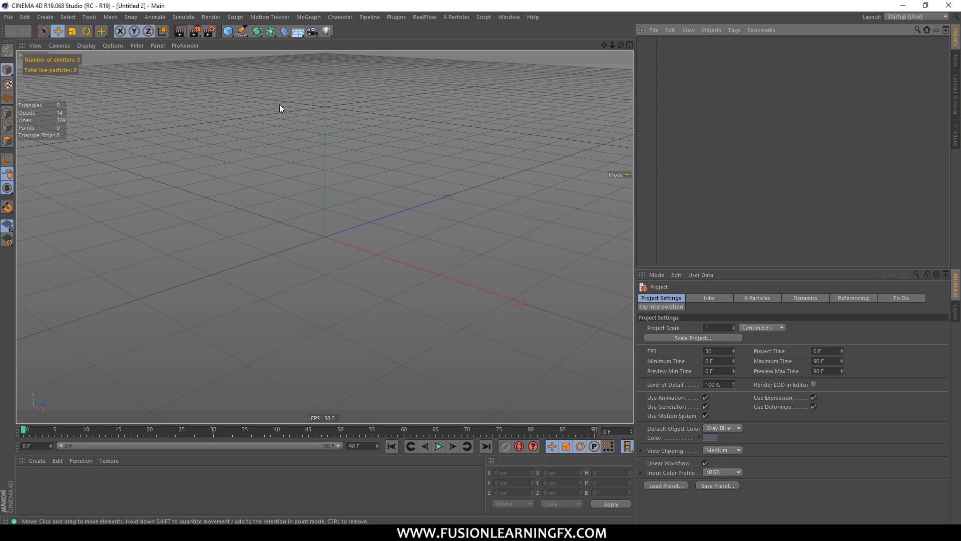
# Step: Add a cube primitive to the scene and enlarge the attributes area
pyautogui.click(228, 31)
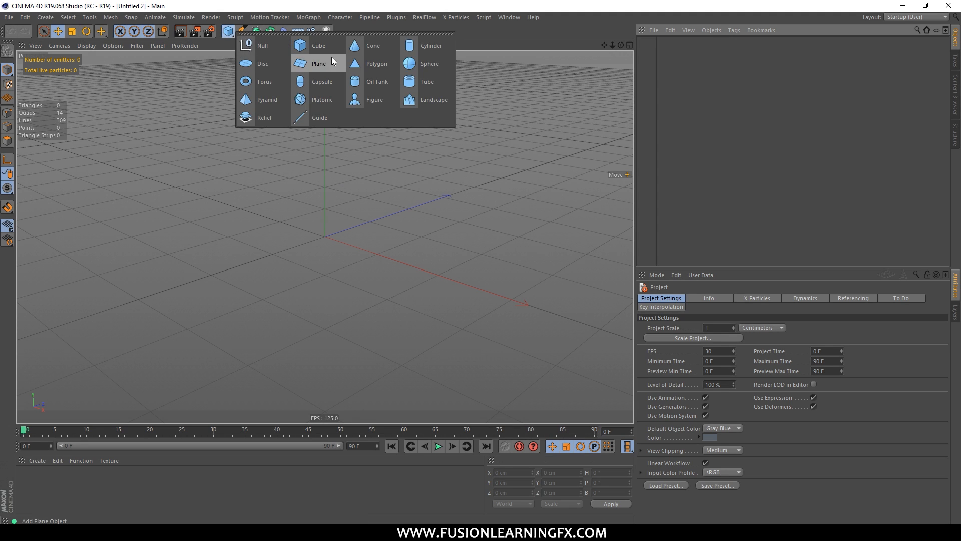
pyautogui.click(320, 46)
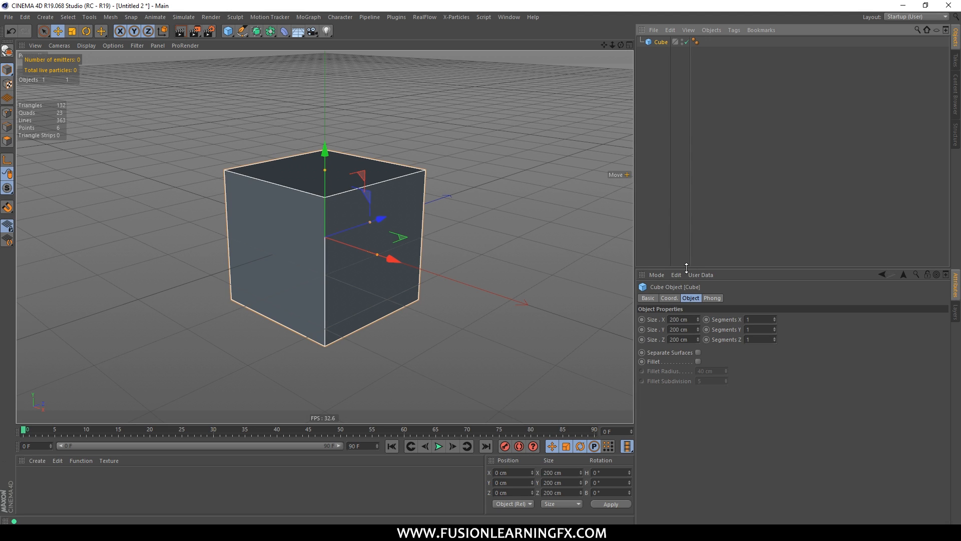
pyautogui.moveTo(683, 266); pyautogui.dragTo(682, 200)
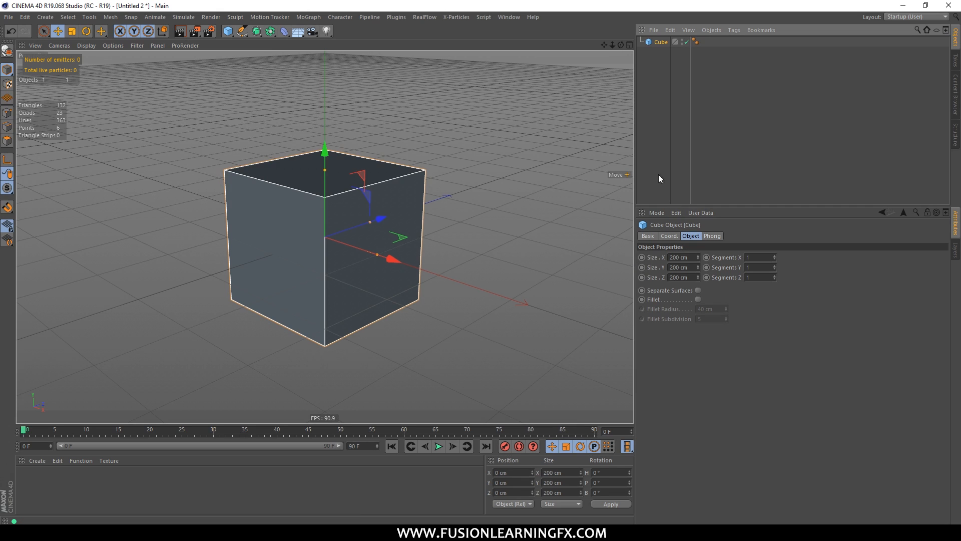
# Step: Convert the cube into an editable polygon object
pyautogui.click(657, 59)
pyautogui.click(660, 43)
pyautogui.click(705, 31)
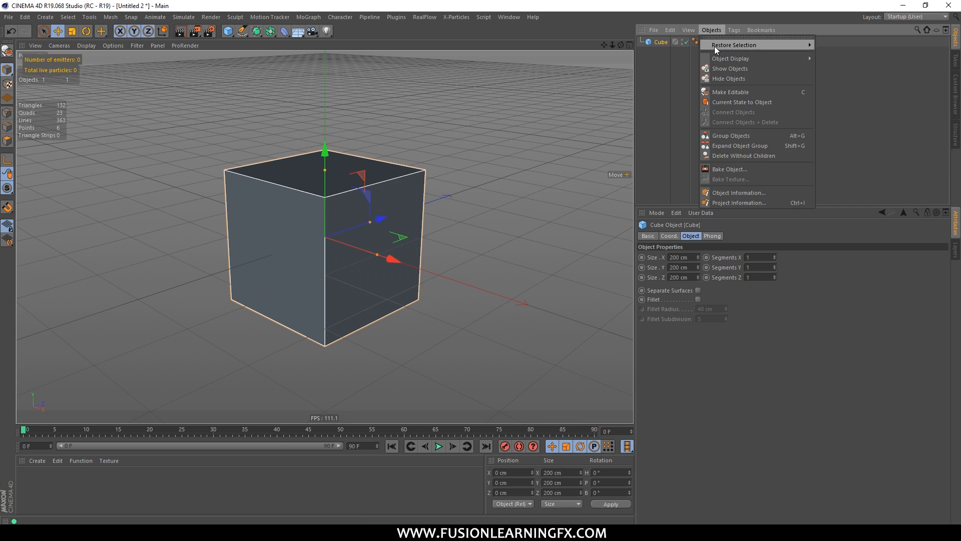
pyautogui.click(735, 92)
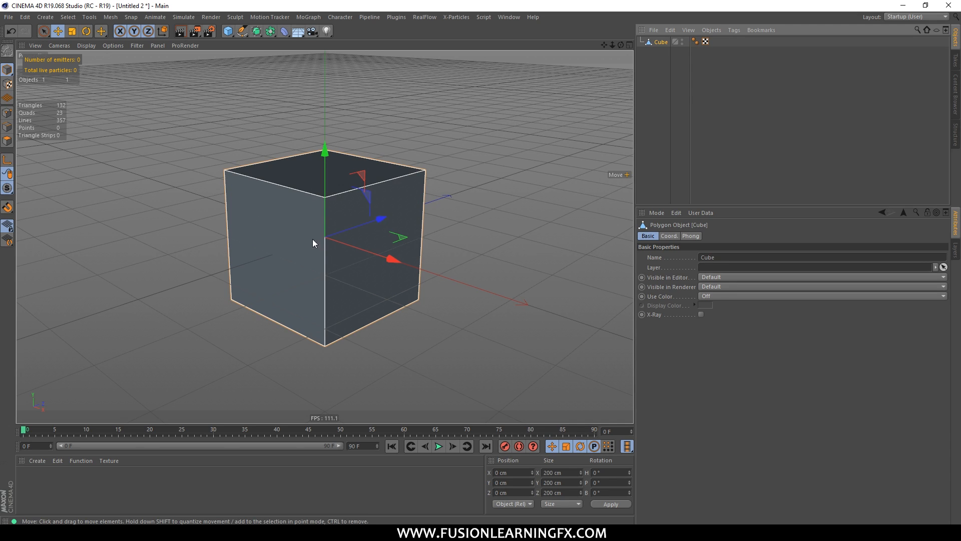
# Step: Cycle through the cube's component modes, finishing in point mode
pyautogui.click(7, 127)
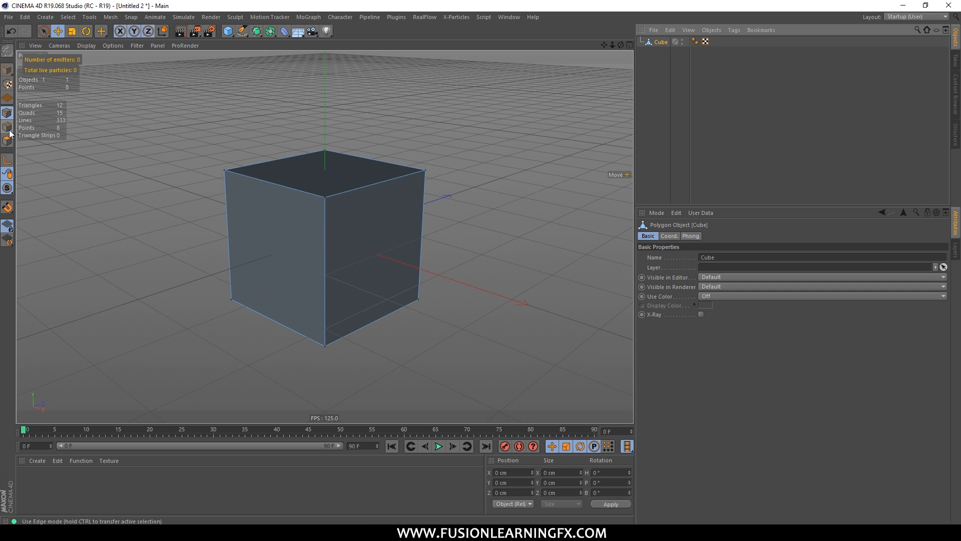
pyautogui.click(11, 143)
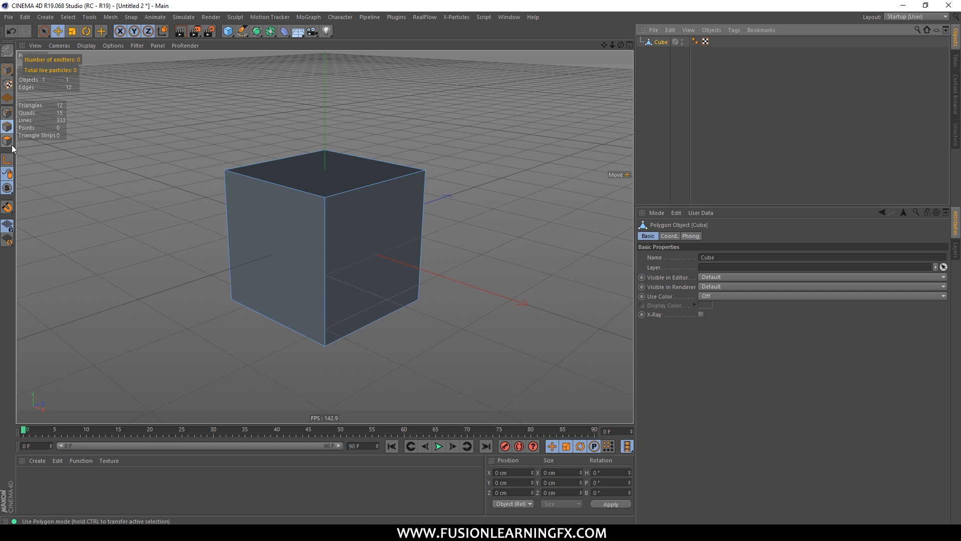
pyautogui.click(12, 115)
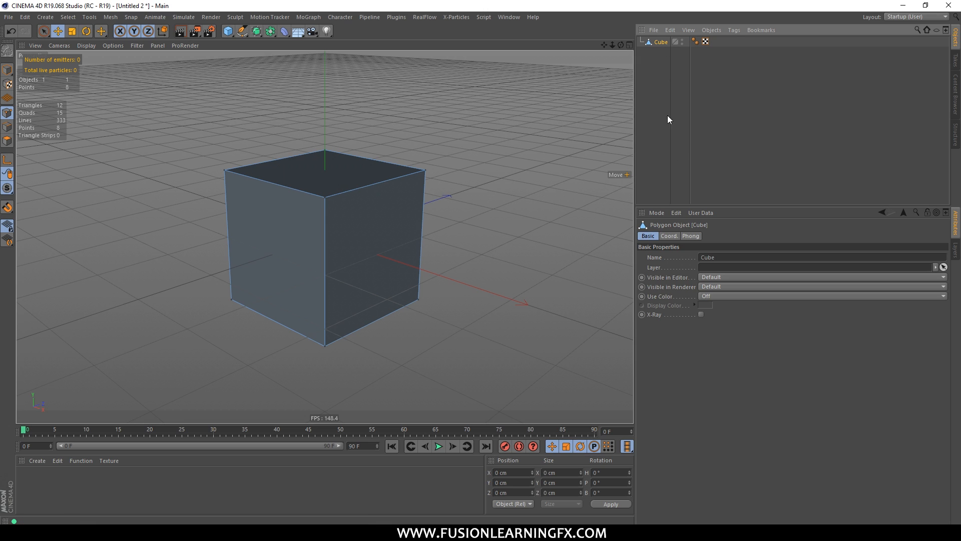
# Step: Show the cube's Basic, Coord. and Phong attributes together and give the attributes area more height
pyautogui.click(669, 235)
pyautogui.keyDown('shift'); pyautogui.click(687, 236); pyautogui.keyUp('shift')
pyautogui.keyDown('shift'); pyautogui.click(654, 235); pyautogui.keyUp('shift')
pyautogui.moveTo(665, 206); pyautogui.dragTo(666, 102)
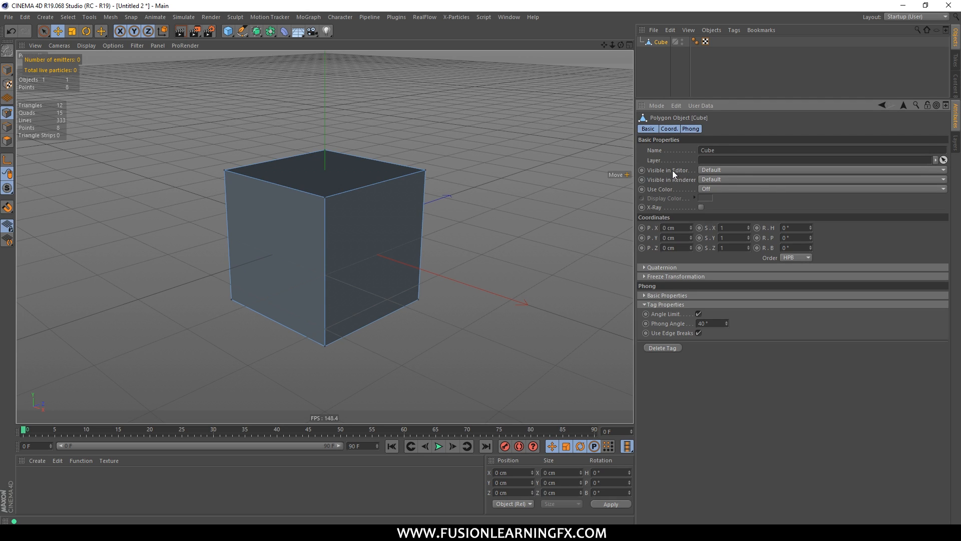
pyautogui.keyDown('alt'); pyautogui.moveTo(461, 206); pyautogui.dragTo(414, 202); pyautogui.keyUp('alt')
pyautogui.moveTo(450, 237)
pyautogui.keyDown('alt'); pyautogui.mouseDown()
pyautogui.moveTo(530, 257)
pyautogui.moveTo(452, 221)
pyautogui.mouseUp(); pyautogui.keyUp('alt')
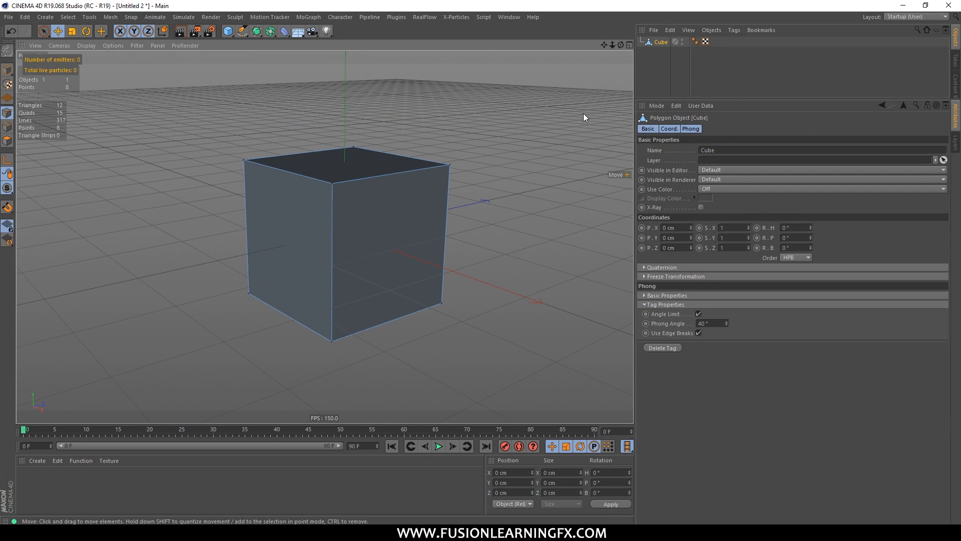
# Step: In edge mode, make a vertical loop cut with Loop/Path Cut through the cube's upper front edge at about 16.4% offset
pyautogui.click(7, 127)
pyautogui.click(110, 17)
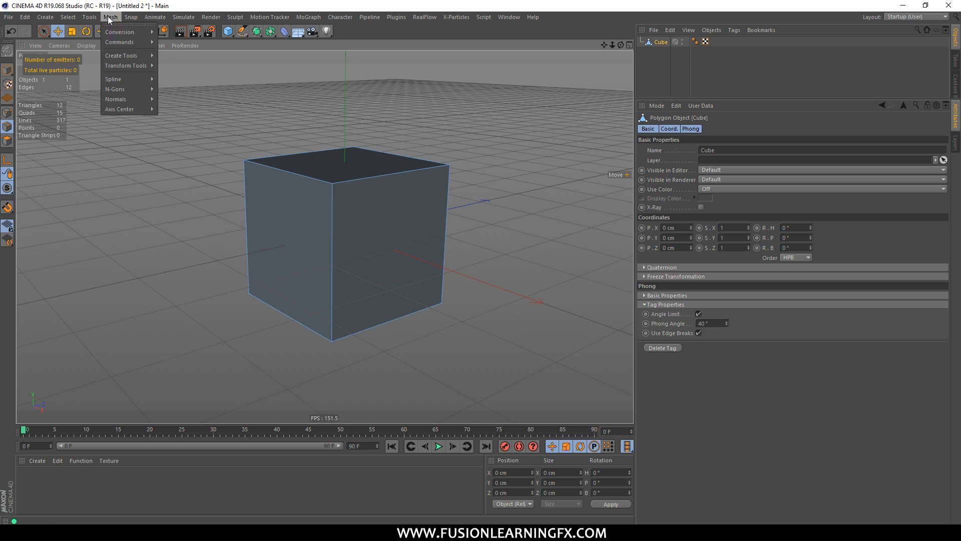
pyautogui.moveTo(133, 57)
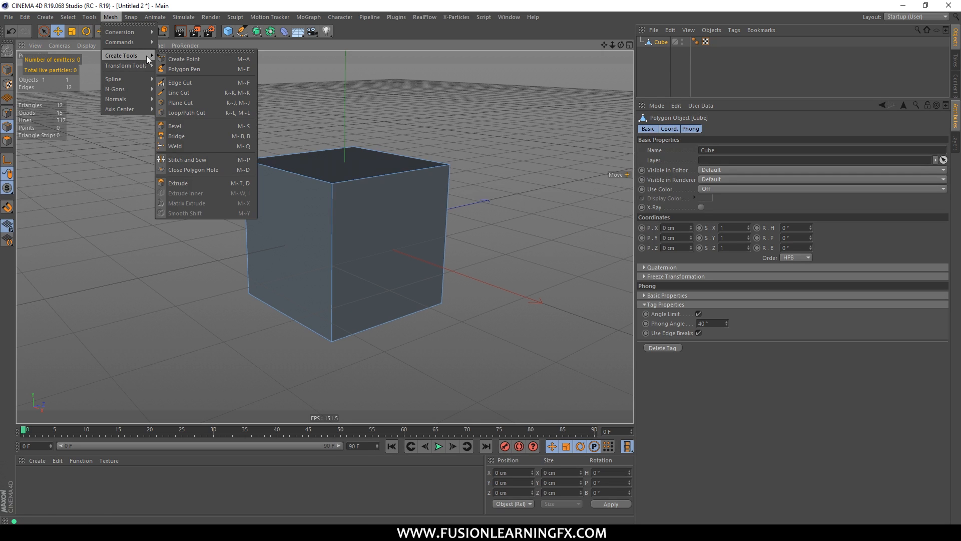
pyautogui.rightClick(354, 133)
pyautogui.rightClick(354, 134)
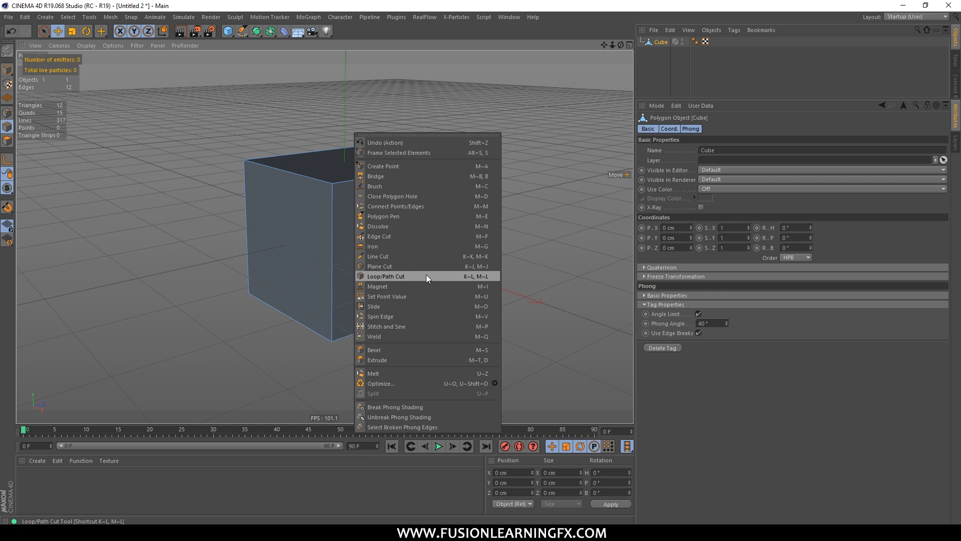
pyautogui.click(413, 278)
pyautogui.keyDown('alt'); pyautogui.moveTo(410, 184); pyautogui.dragTo(463, 172); pyautogui.keyUp('alt')
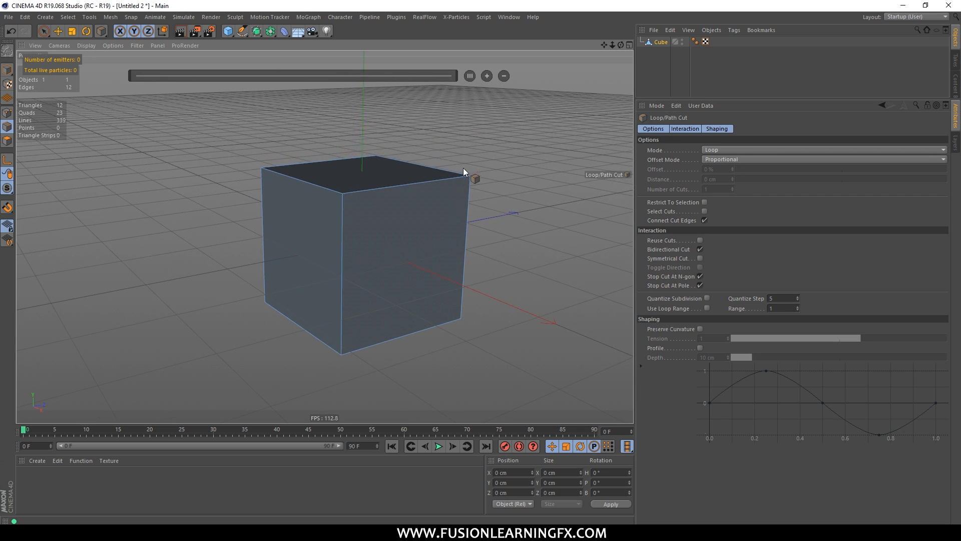
pyautogui.keyDown('alt'); pyautogui.moveTo(439, 196); pyautogui.dragTo(434, 191); pyautogui.keyUp('alt')
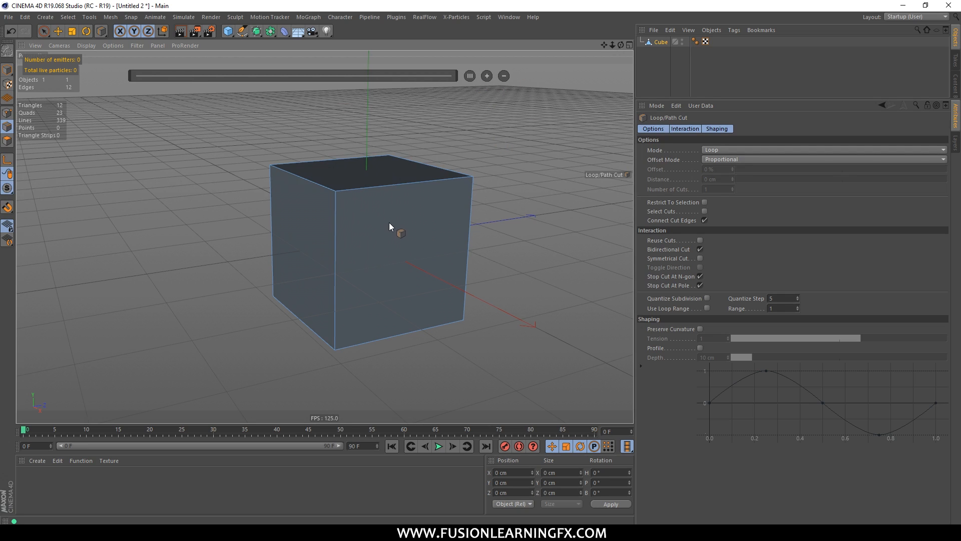
pyautogui.moveTo(398, 222)
pyautogui.keyDown('alt'); pyautogui.mouseDown()
pyautogui.moveTo(404, 254)
pyautogui.moveTo(398, 212)
pyautogui.mouseUp(); pyautogui.keyUp('alt')
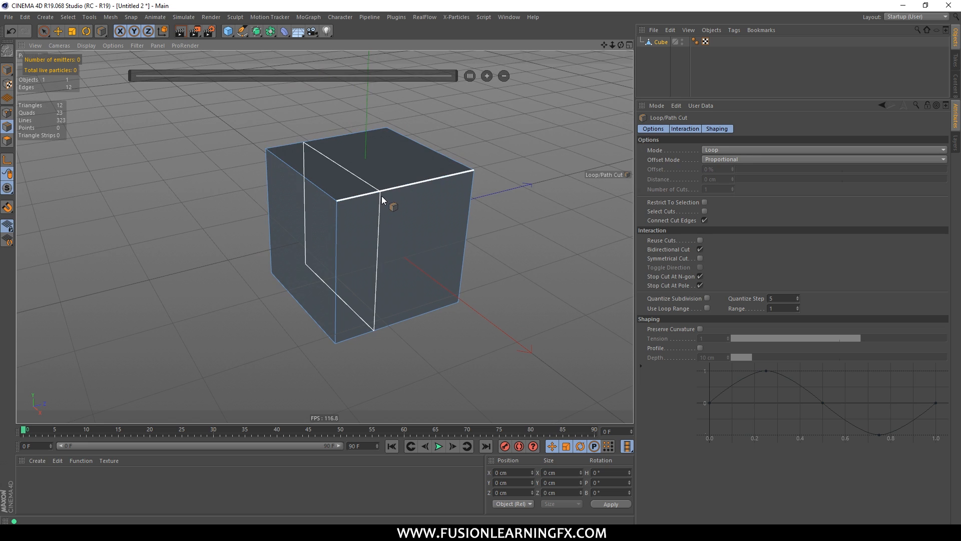
pyautogui.keyDown('alt'); pyautogui.moveTo(383, 199); pyautogui.dragTo(383, 194); pyautogui.keyUp('alt')
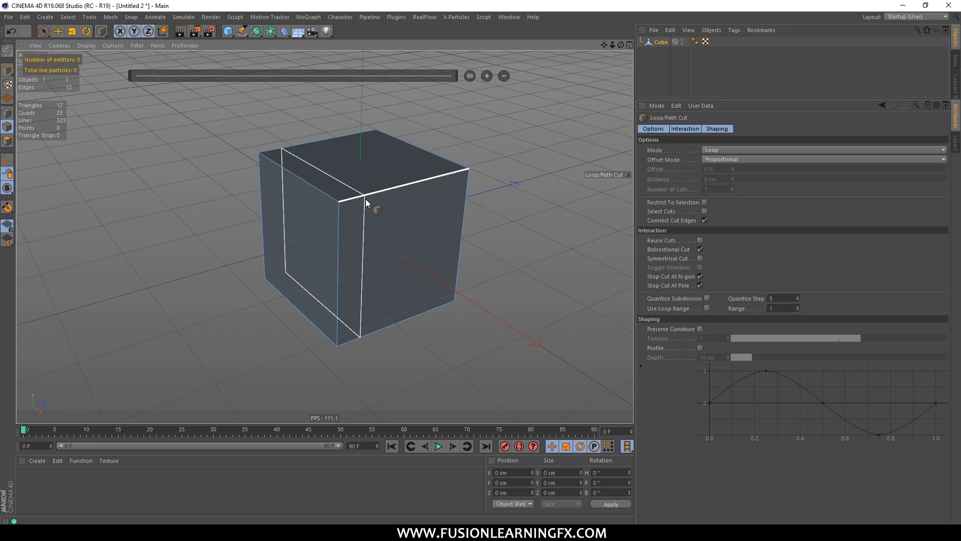
pyautogui.click(364, 199)
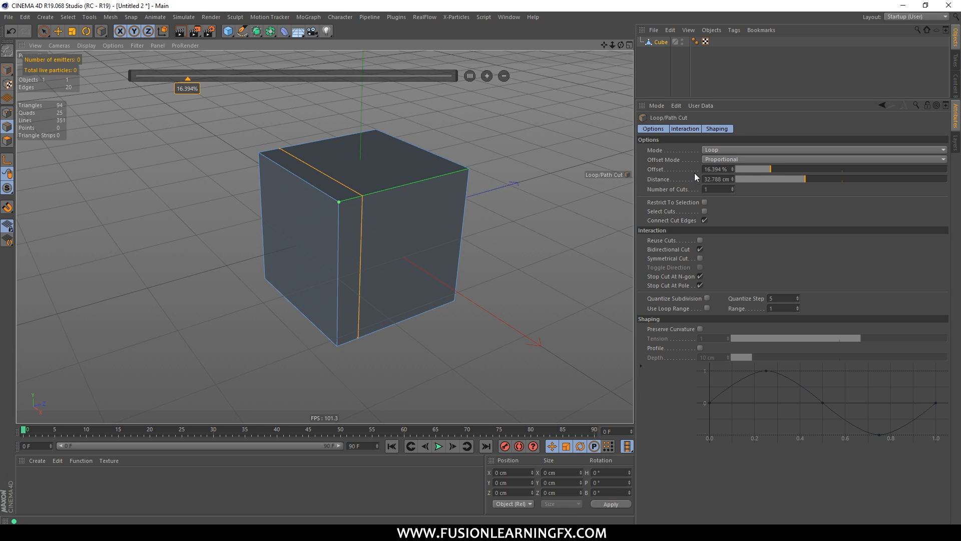
# Step: Adjust the loop cut's position and set its offset to 50%
pyautogui.moveTo(759, 169)
pyautogui.mouseDown()
pyautogui.moveTo(813, 177)
pyautogui.moveTo(754, 167)
pyautogui.mouseUp()
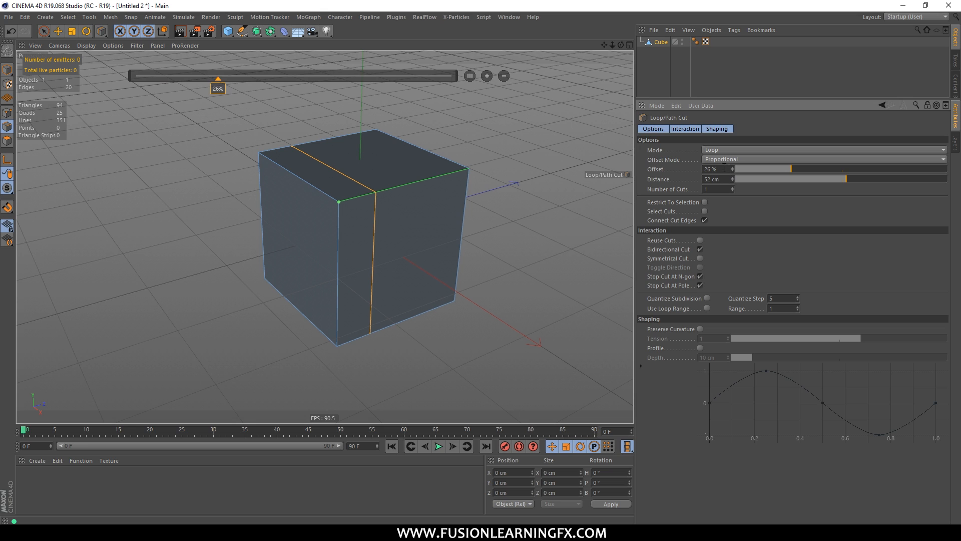
pyautogui.doubleClick(715, 169)
pyautogui.write('50')
pyautogui.press('Return')
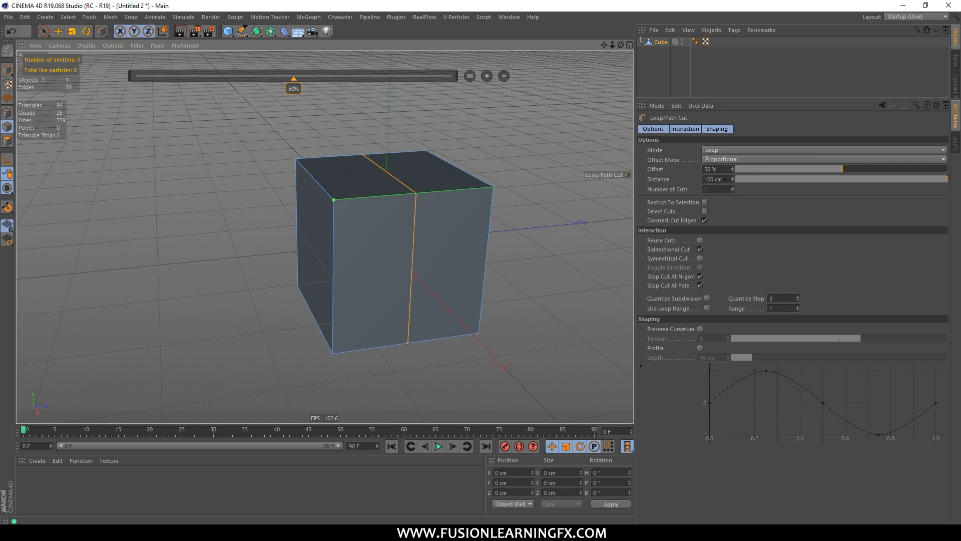
pyautogui.moveTo(912, 179); pyautogui.dragTo(954, 192)
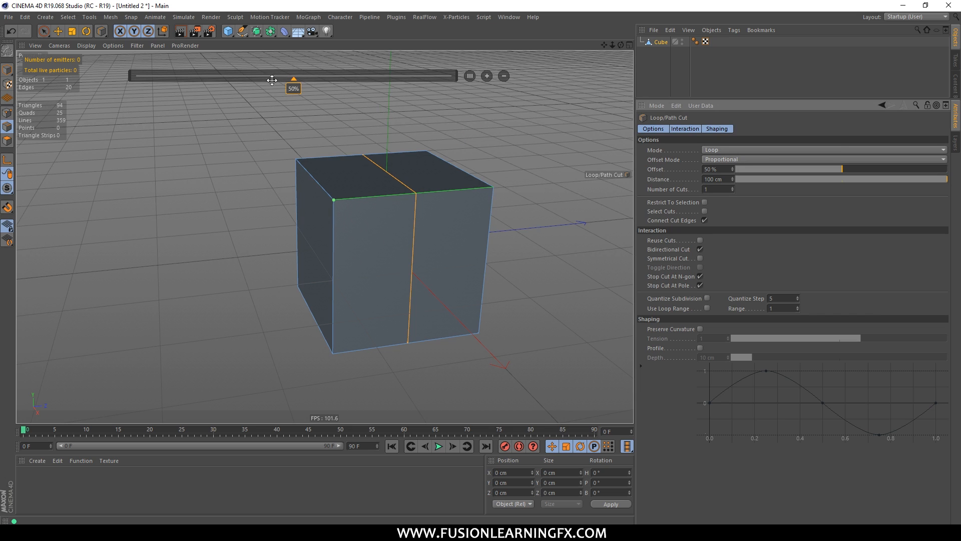
# Step: Reposition the viewport's loop cut slider slightly
pyautogui.keyDown('alt'); pyautogui.moveTo(298, 106); pyautogui.dragTo(345, 145); pyautogui.keyUp('alt')
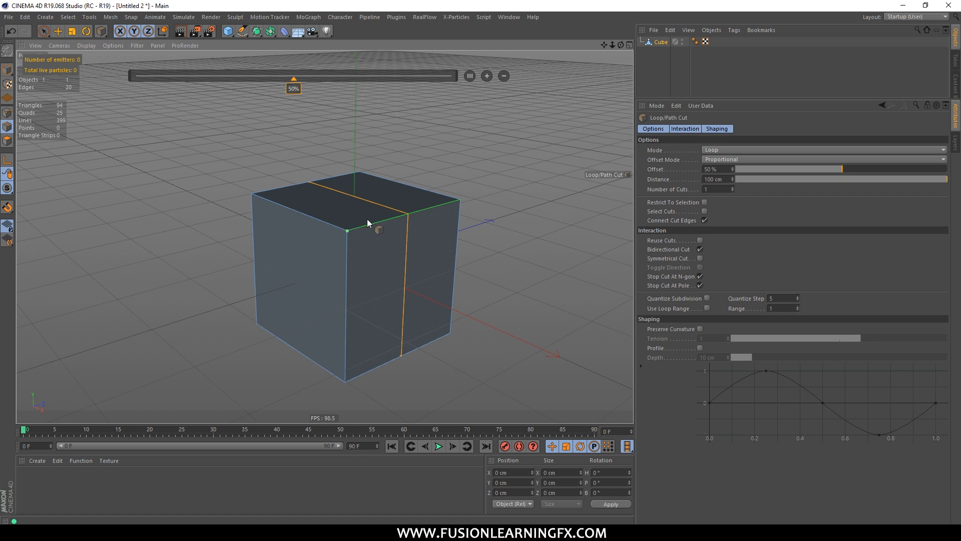
pyautogui.keyDown('alt'); pyautogui.moveTo(364, 209); pyautogui.dragTo(320, 208); pyautogui.keyUp('alt')
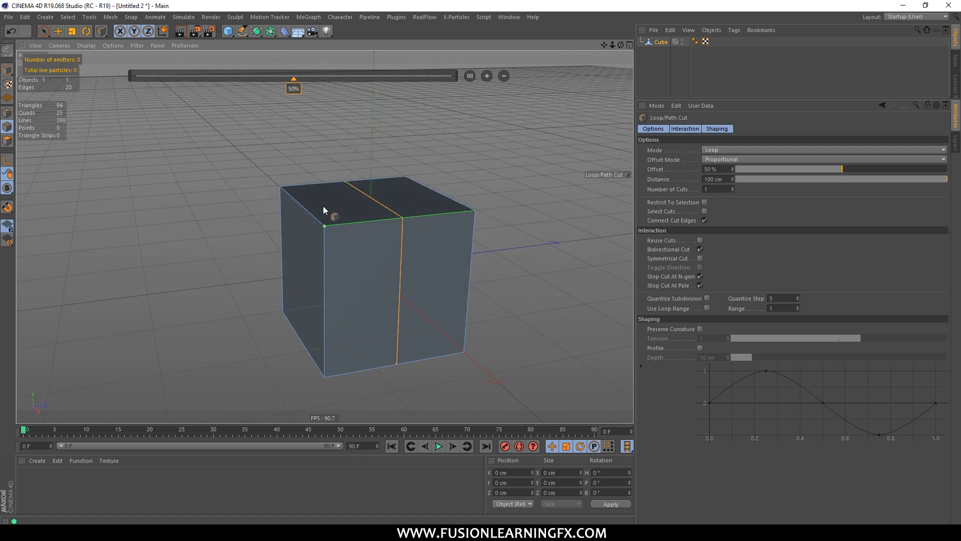
pyautogui.keyDown('alt'); pyautogui.moveTo(419, 265); pyautogui.dragTo(494, 178); pyautogui.keyUp('alt')
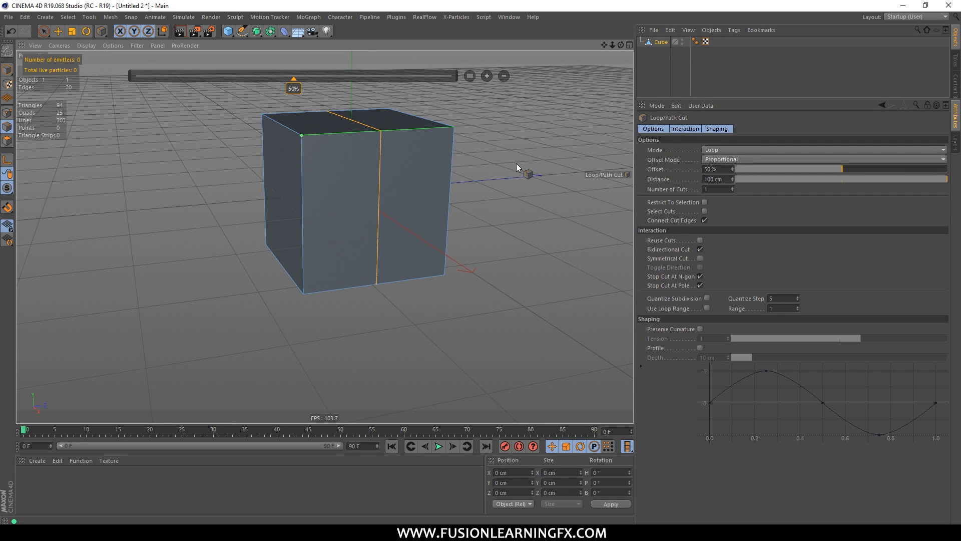
pyautogui.keyDown('alt'); pyautogui.moveTo(445, 178); pyautogui.dragTo(410, 228); pyautogui.keyUp('alt')
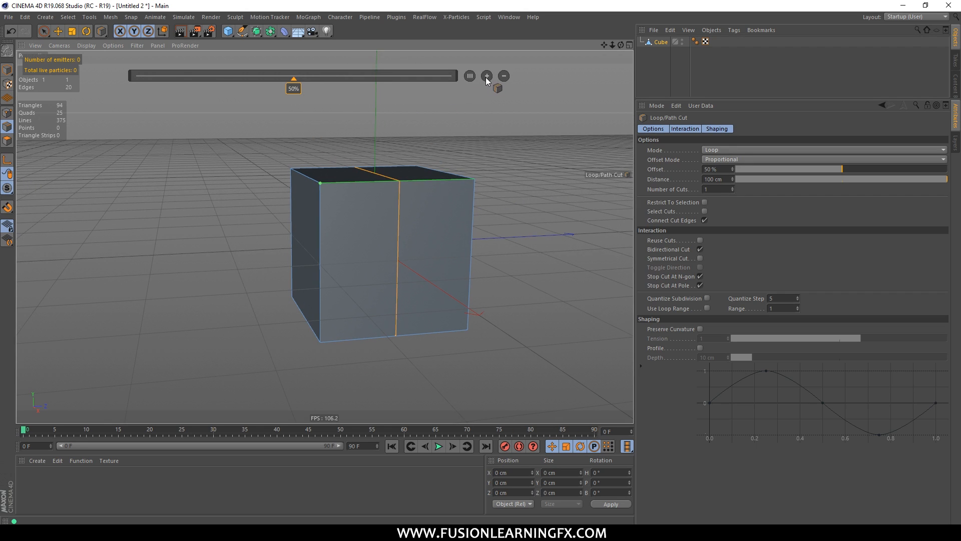
pyautogui.moveTo(409, 77); pyautogui.dragTo(434, 82)
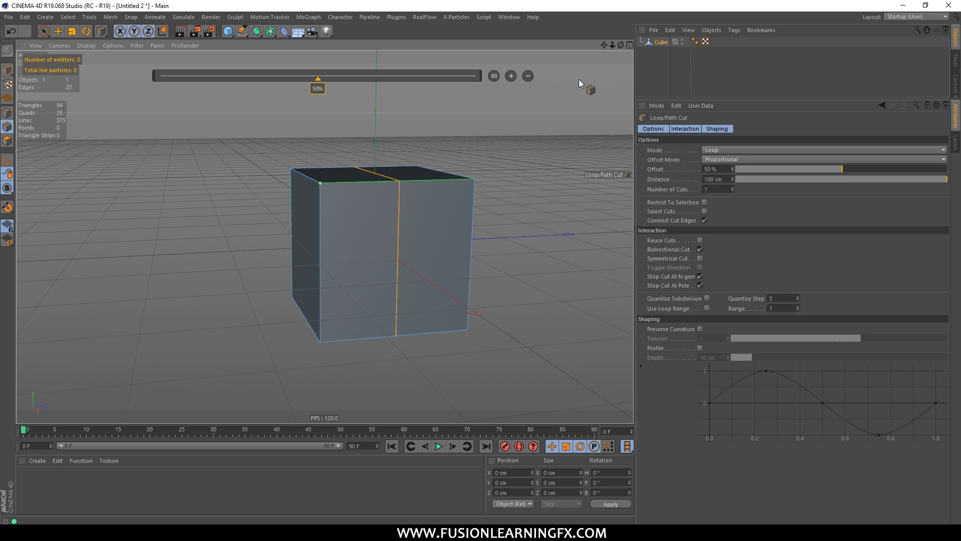
pyautogui.moveTo(445, 174)
pyautogui.keyDown('alt'); pyautogui.mouseDown()
pyautogui.moveTo(466, 169)
pyautogui.moveTo(422, 134)
pyautogui.moveTo(411, 157)
pyautogui.moveTo(440, 161)
pyautogui.moveTo(444, 176)
pyautogui.mouseUp(); pyautogui.keyUp('alt')
# Step: Add five more loop cuts so the cube has six evenly spaced cuts
pyautogui.click(511, 76)
pyautogui.moveTo(510, 80)
pyautogui.keyDown('alt'); pyautogui.mouseDown()
pyautogui.moveTo(496, 102)
pyautogui.moveTo(465, 96)
pyautogui.moveTo(507, 80)
pyautogui.mouseUp(); pyautogui.keyUp('alt')
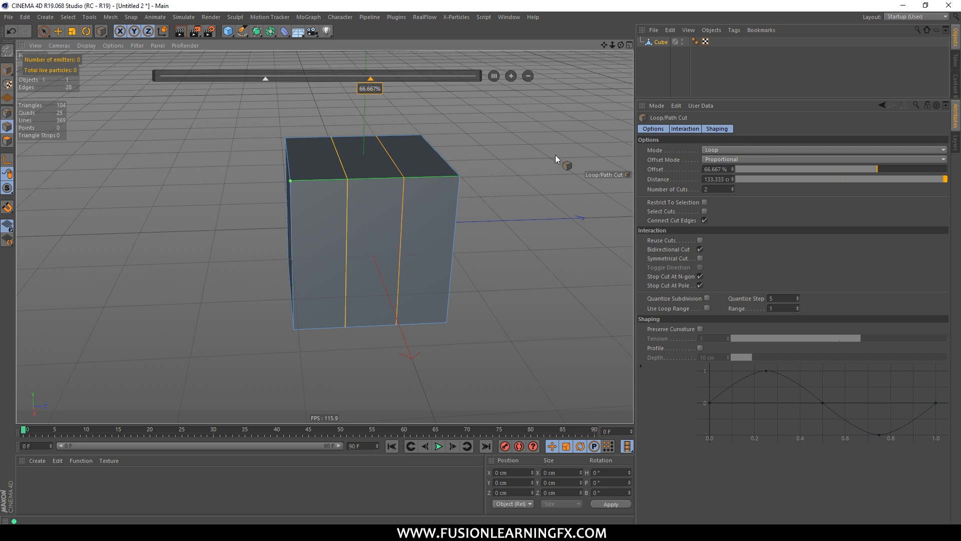
pyautogui.keyDown('alt'); pyautogui.moveTo(393, 206); pyautogui.dragTo(413, 93); pyautogui.keyUp('alt')
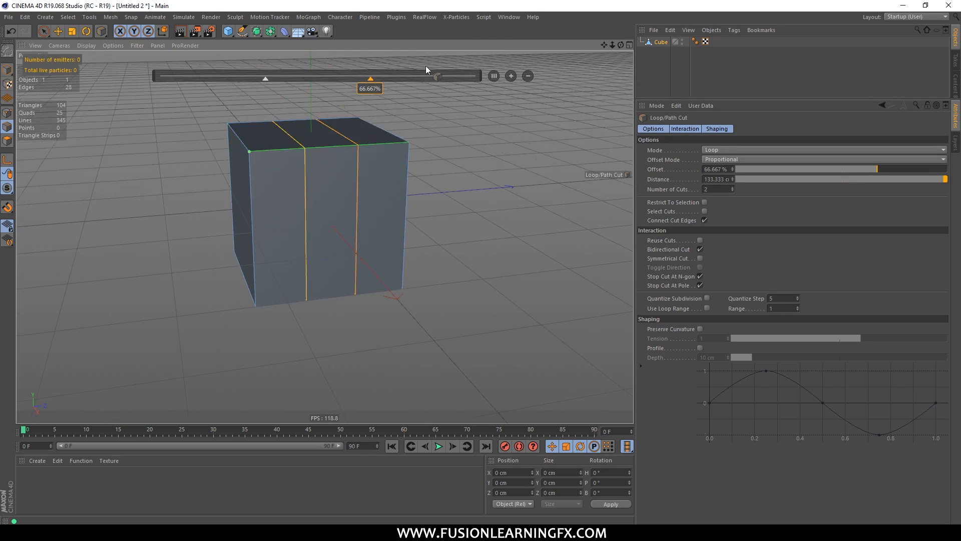
pyautogui.click(511, 76)
pyautogui.click(511, 76)
pyautogui.click(510, 76)
pyautogui.click(511, 76)
pyautogui.keyDown('alt'); pyautogui.moveTo(511, 76); pyautogui.dragTo(414, 188); pyautogui.keyUp('alt')
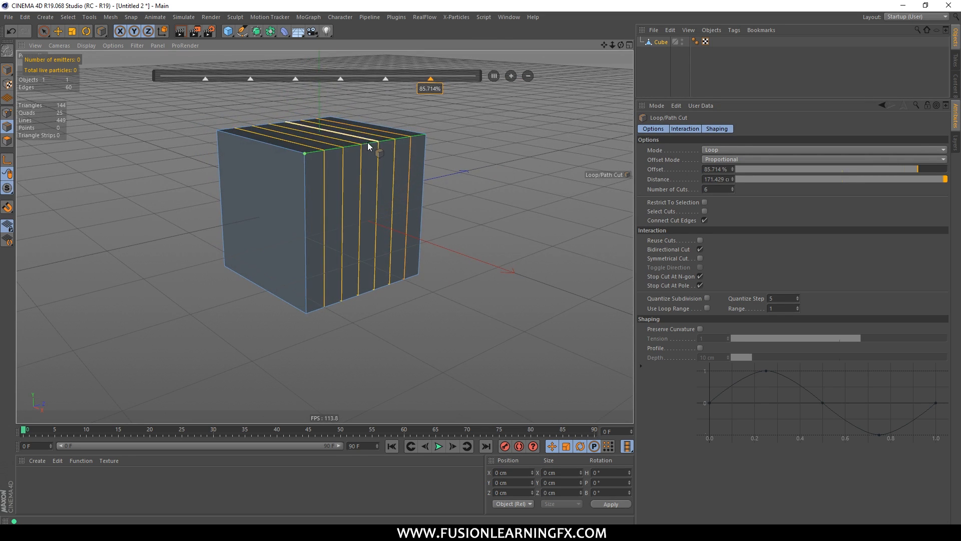
pyautogui.keyDown('alt'); pyautogui.moveTo(460, 150); pyautogui.dragTo(427, 212); pyautogui.keyUp('alt')
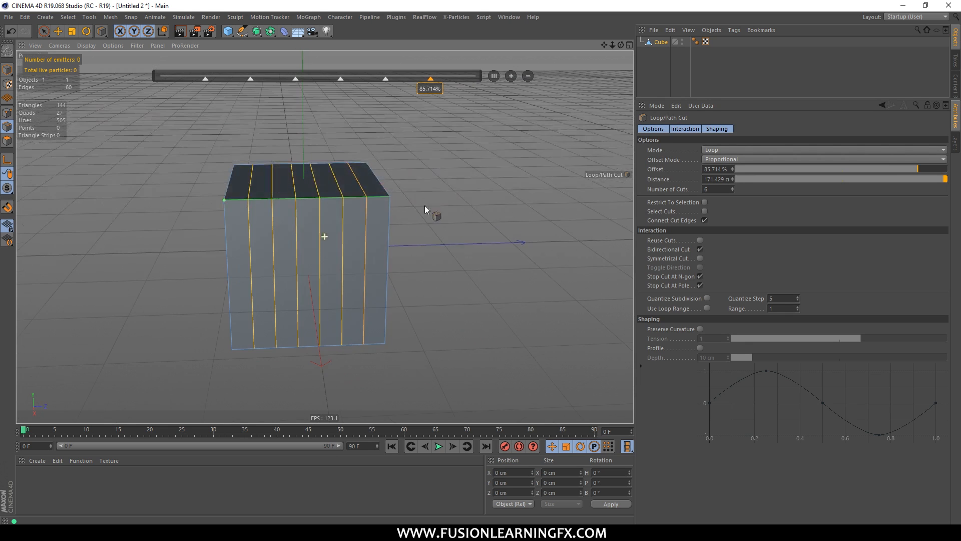
# Step: Remove all of the current loop cuts from the cube
pyautogui.click(527, 76)
pyautogui.click(527, 77)
pyautogui.click(527, 77)
pyautogui.click(527, 77)
pyautogui.click(528, 77)
pyautogui.click(527, 77)
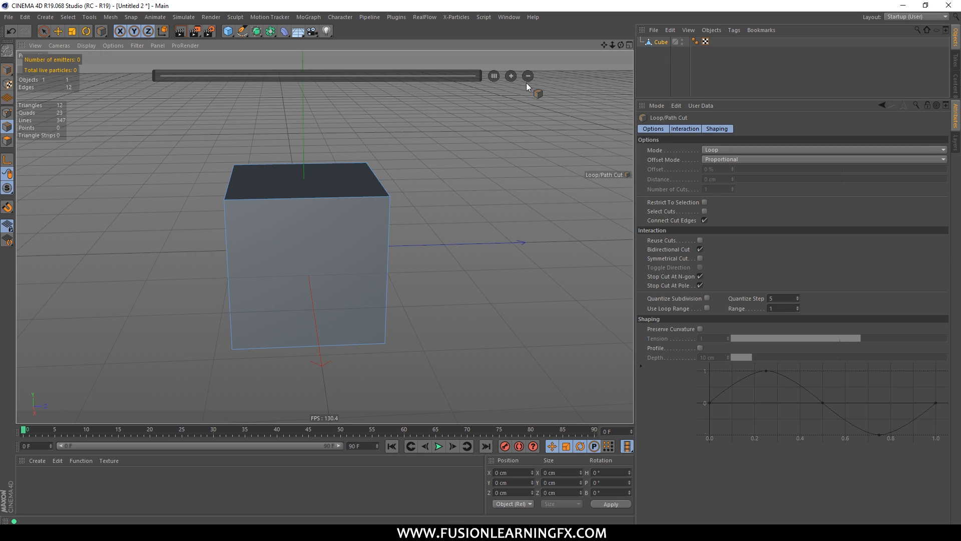
# Step: Add two evenly spaced loop cuts to the cube and remove the one at 66.667%
pyautogui.click(511, 76)
pyautogui.click(511, 77)
pyautogui.keyDown('alt'); pyautogui.moveTo(469, 221); pyautogui.dragTo(396, 106); pyautogui.keyUp('alt')
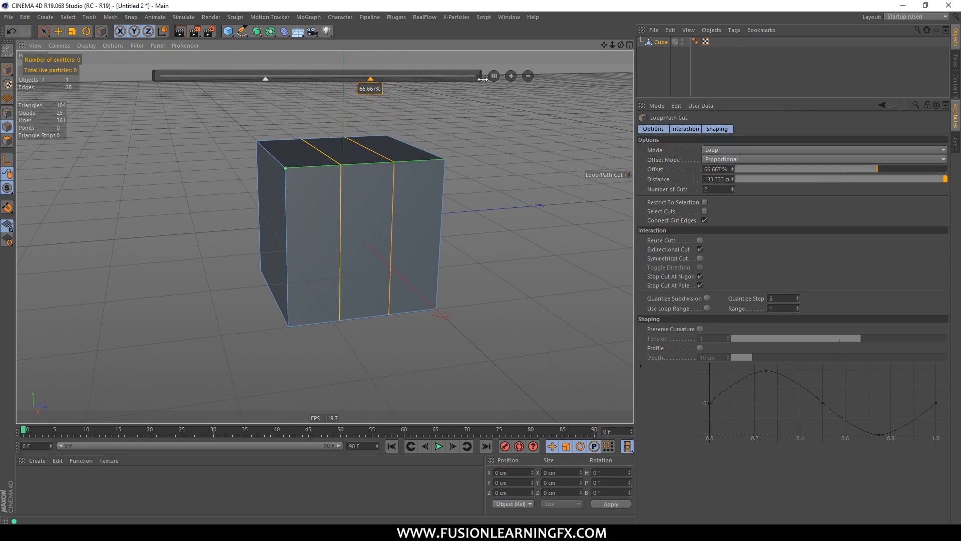
pyautogui.click(527, 76)
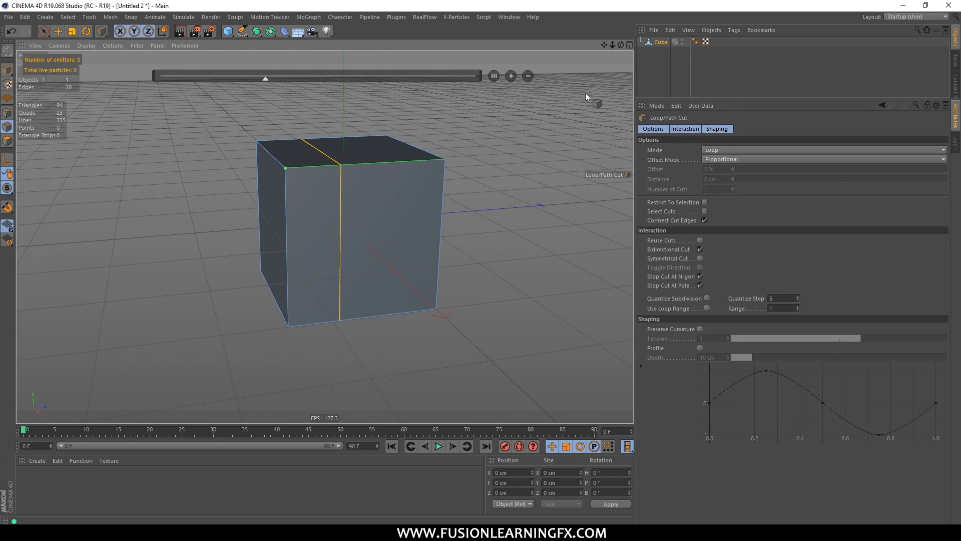
# Step: Centre the cube's single loop cut by setting its offset to 50%
pyautogui.moveTo(266, 78); pyautogui.dragTo(293, 78)
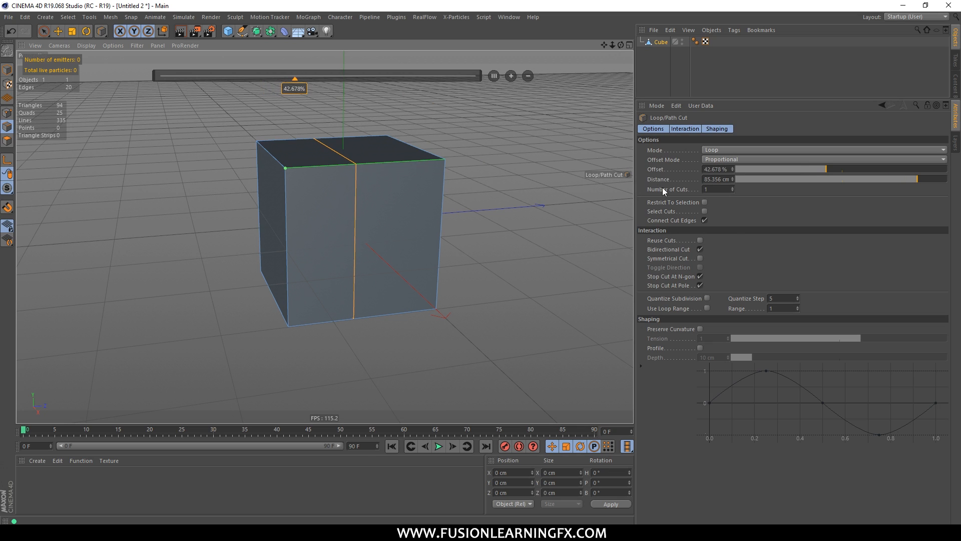
pyautogui.doubleClick(718, 170)
pyautogui.write('50')
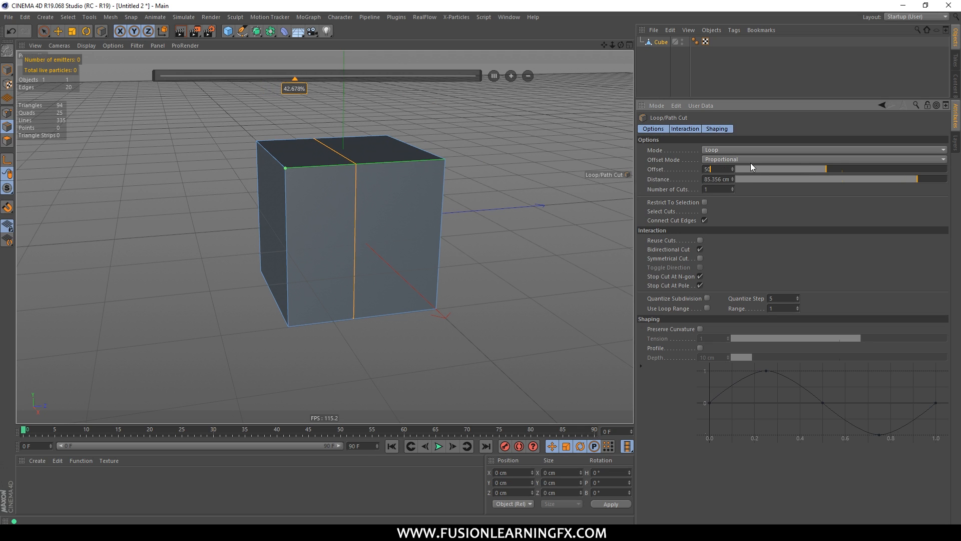
pyautogui.press('Return')
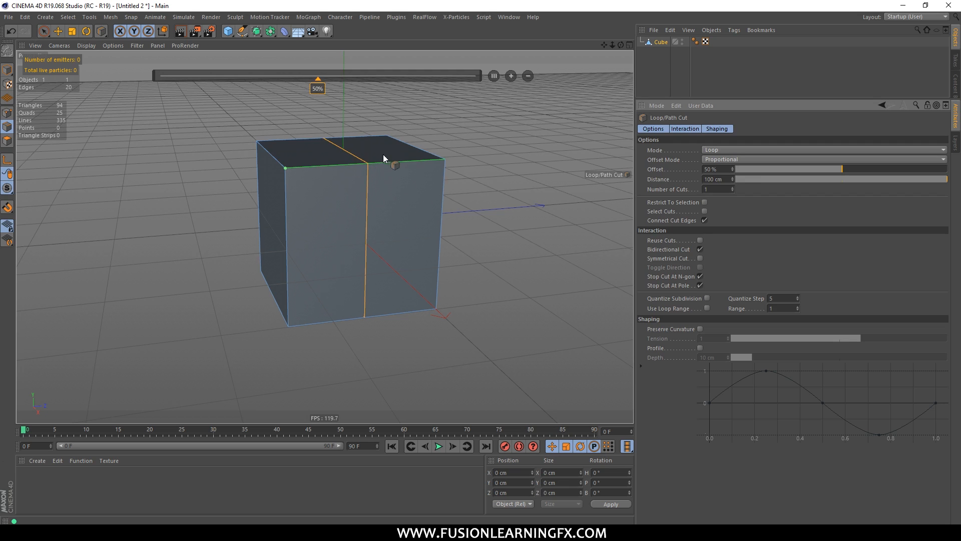
pyautogui.keyDown('alt'); pyautogui.moveTo(359, 184); pyautogui.dragTo(376, 200); pyautogui.keyUp('alt')
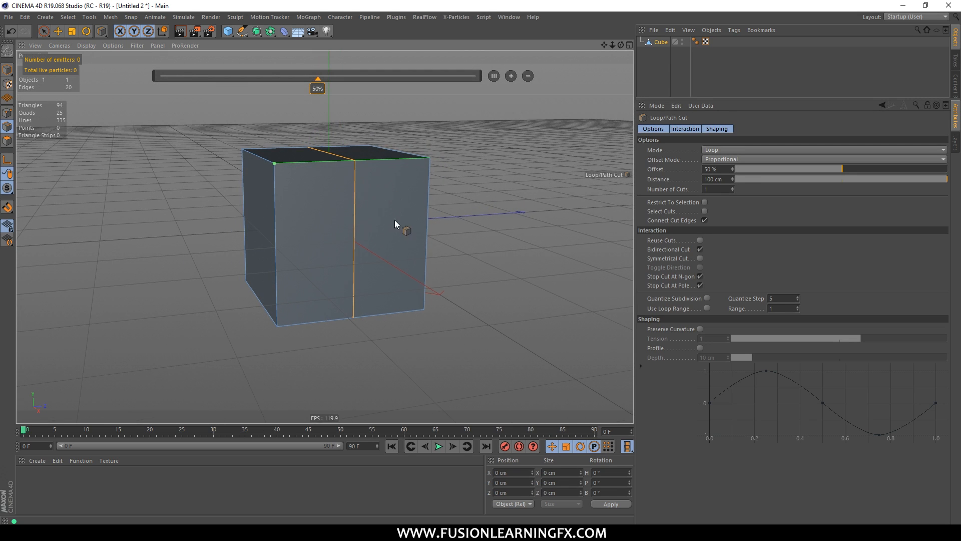
# Step: Start a new loop cut between the centre cut and the cube's far edge, and increase it to six evenly spaced cuts
pyautogui.moveTo(380, 160)
pyautogui.keyDown('alt'); pyautogui.mouseDown()
pyautogui.moveTo(369, 178)
pyautogui.moveTo(364, 165)
pyautogui.mouseUp(); pyautogui.keyUp('alt')
pyautogui.click(369, 161)
pyautogui.keyDown('alt'); pyautogui.moveTo(387, 162); pyautogui.dragTo(362, 194, button='middle'); pyautogui.keyUp('alt')
pyautogui.click(510, 77)
pyautogui.click(509, 76)
pyautogui.click(508, 76)
pyautogui.click(509, 75)
pyautogui.click(509, 75)
pyautogui.keyDown('alt'); pyautogui.moveTo(449, 166); pyautogui.dragTo(479, 195); pyautogui.keyUp('alt')
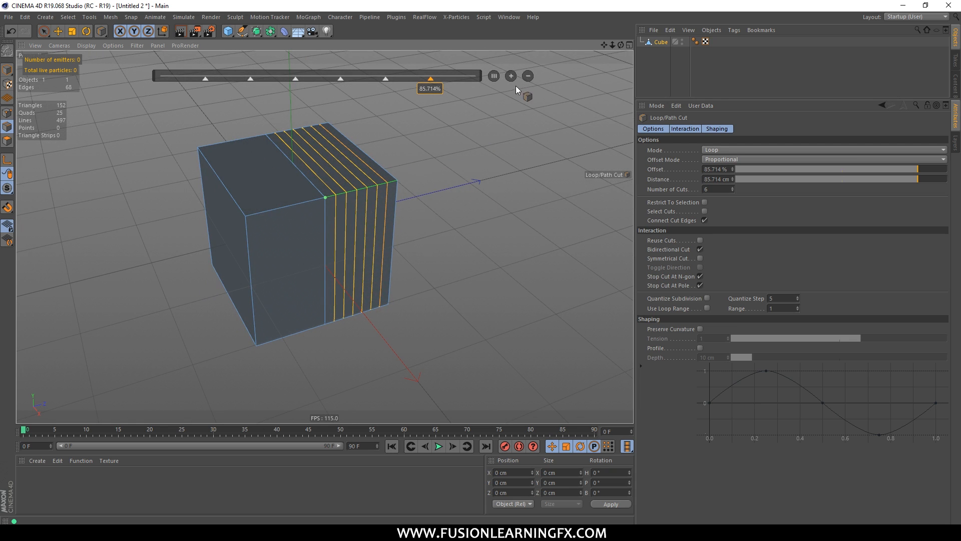
# Step: Deselect the cube and set the viewport display to shading with lines so its edges show without a selection
pyautogui.click(655, 56)
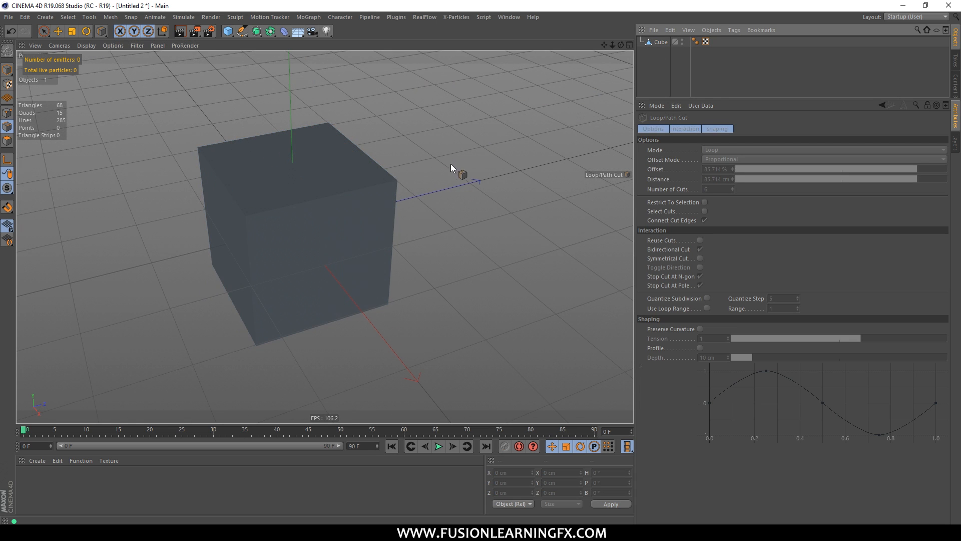
pyautogui.click(86, 46)
pyautogui.click(100, 70)
pyautogui.keyDown('alt'); pyautogui.moveTo(304, 126); pyautogui.dragTo(328, 180); pyautogui.keyUp('alt')
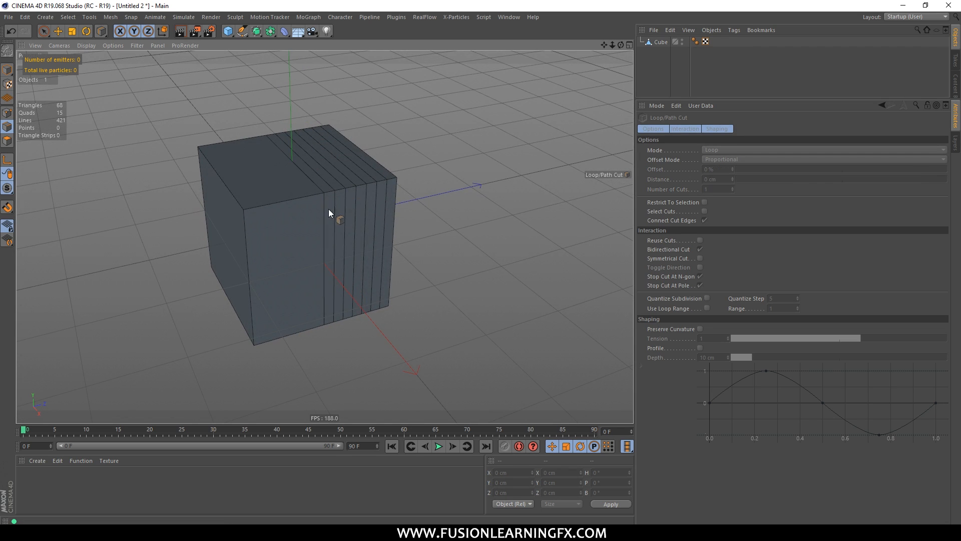
pyautogui.keyDown('alt'); pyautogui.moveTo(402, 158); pyautogui.dragTo(419, 176); pyautogui.keyUp('alt')
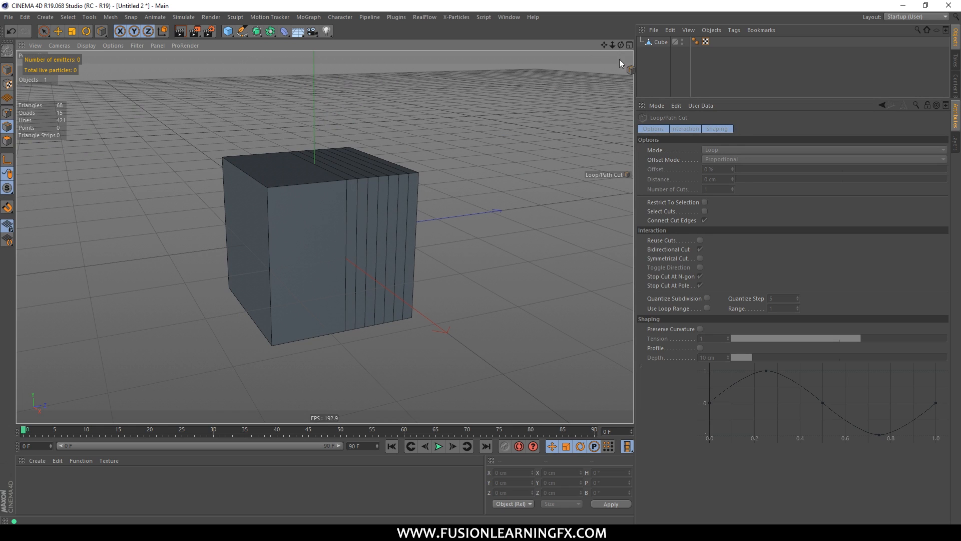
# Step: Reselect the cube and use Loop/Path Cut to add three horizontal loops down its vertical edge, at offsets of about 83%, 76% and 80%
pyautogui.click(658, 42)
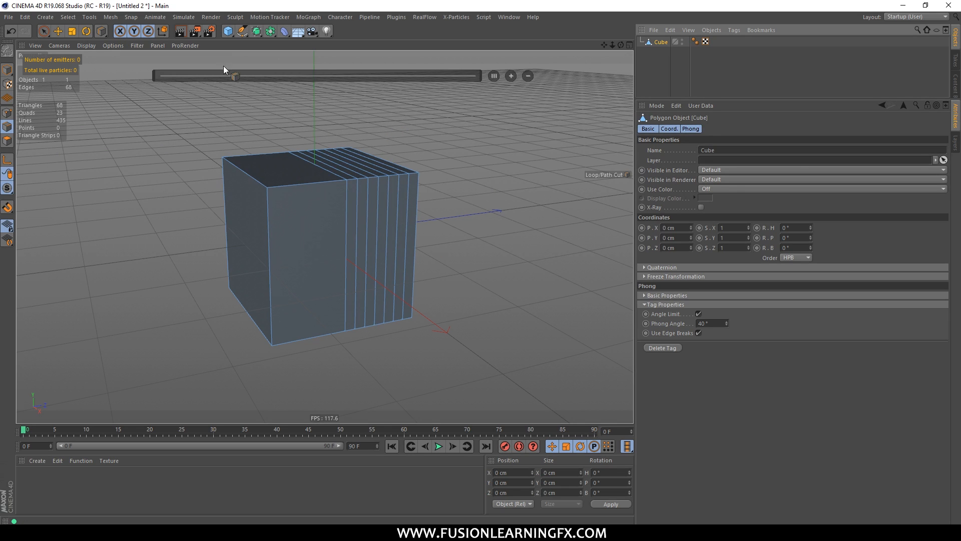
pyautogui.click(130, 18)
pyautogui.click(129, 19)
pyautogui.click(111, 18)
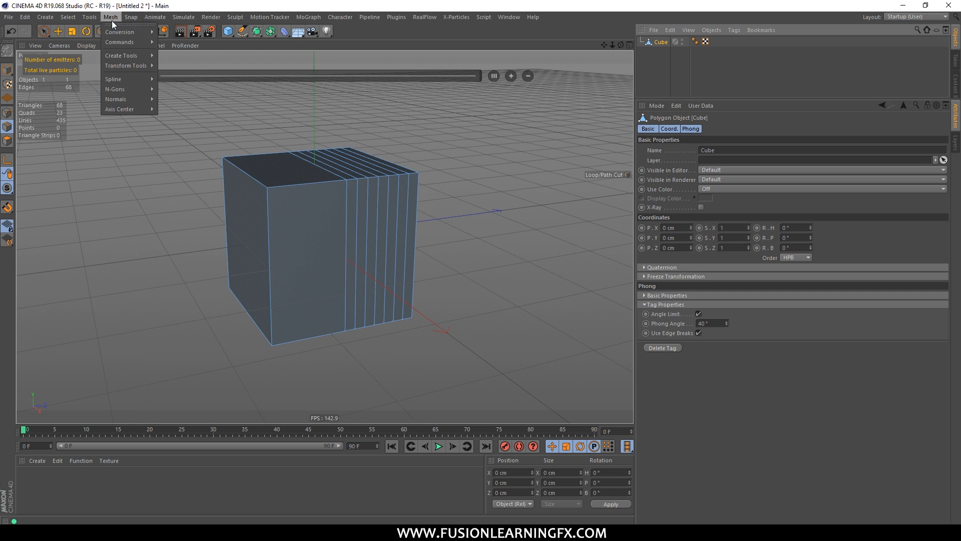
pyautogui.moveTo(124, 57)
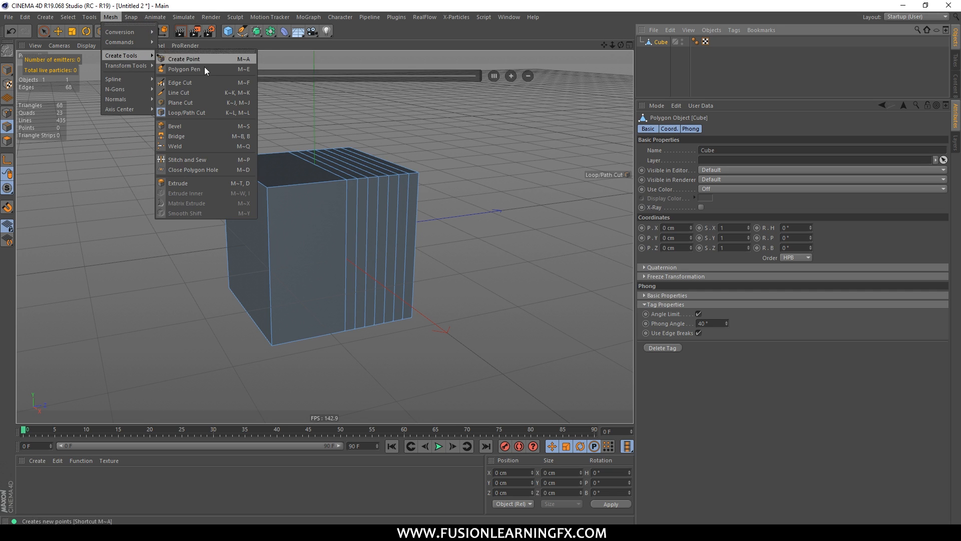
pyautogui.click(210, 115)
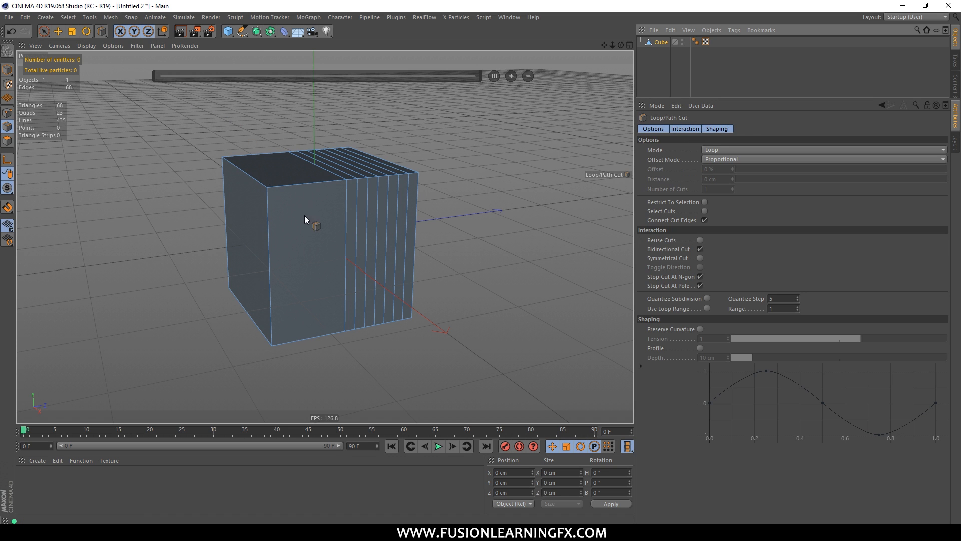
pyautogui.keyDown('alt'); pyautogui.moveTo(307, 202); pyautogui.dragTo(326, 224); pyautogui.keyUp('alt')
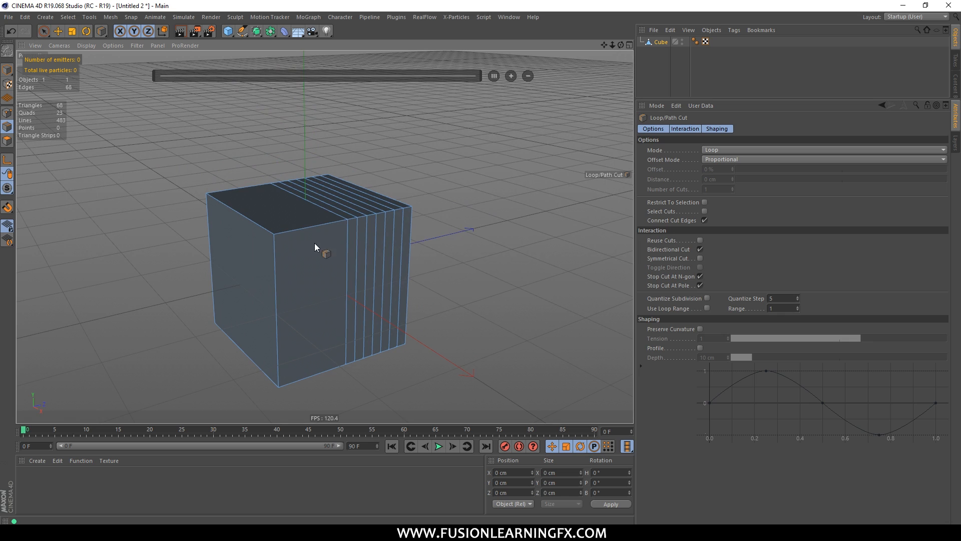
pyautogui.keyDown('alt'); pyautogui.moveTo(304, 252); pyautogui.dragTo(295, 239, button='middle'); pyautogui.keyUp('alt')
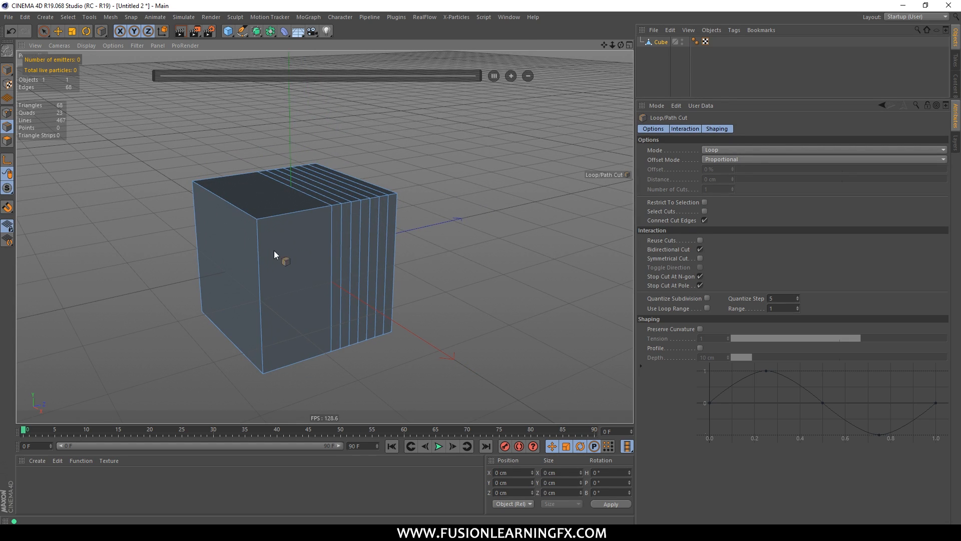
pyautogui.keyDown('alt'); pyautogui.moveTo(307, 244); pyautogui.dragTo(268, 251); pyautogui.keyUp('alt')
pyautogui.click(256, 242)
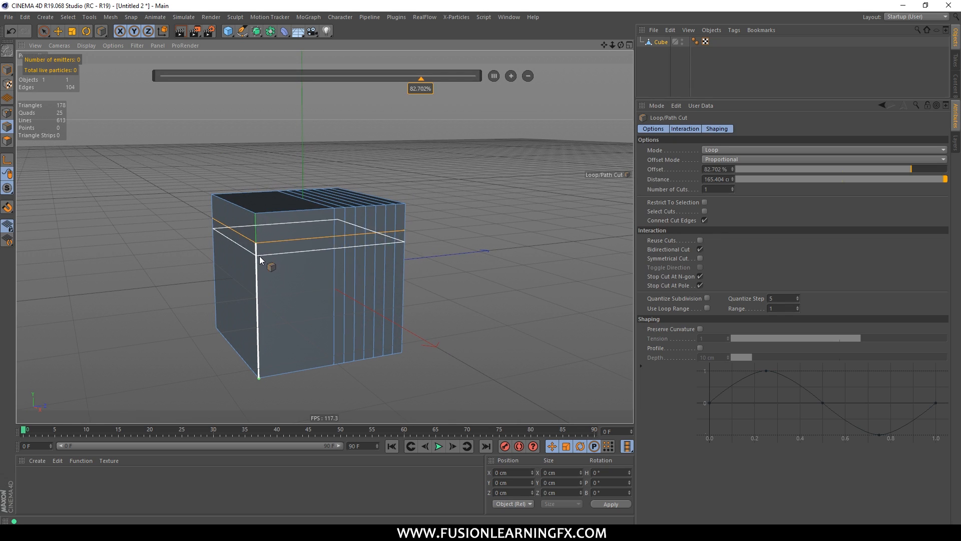
pyautogui.click(259, 275)
pyautogui.click(260, 296)
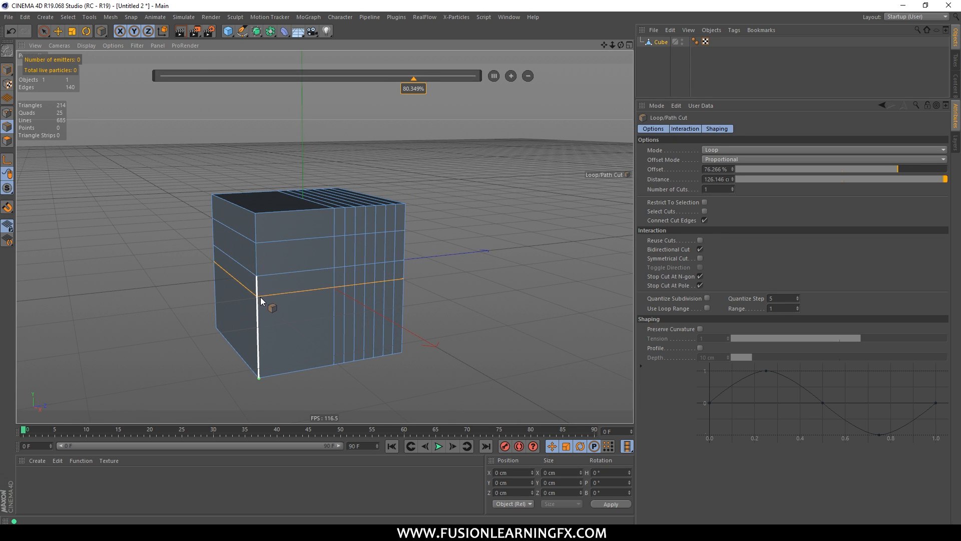
# Step: Add five more cuts to the lowest horizontal loop to make six evenly spaced loops across the cube's lower section
pyautogui.click(510, 78)
pyautogui.click(509, 78)
pyautogui.click(509, 78)
pyautogui.click(509, 78)
pyautogui.click(510, 78)
pyautogui.keyDown('alt'); pyautogui.moveTo(470, 200); pyautogui.dragTo(463, 257); pyautogui.keyUp('alt')
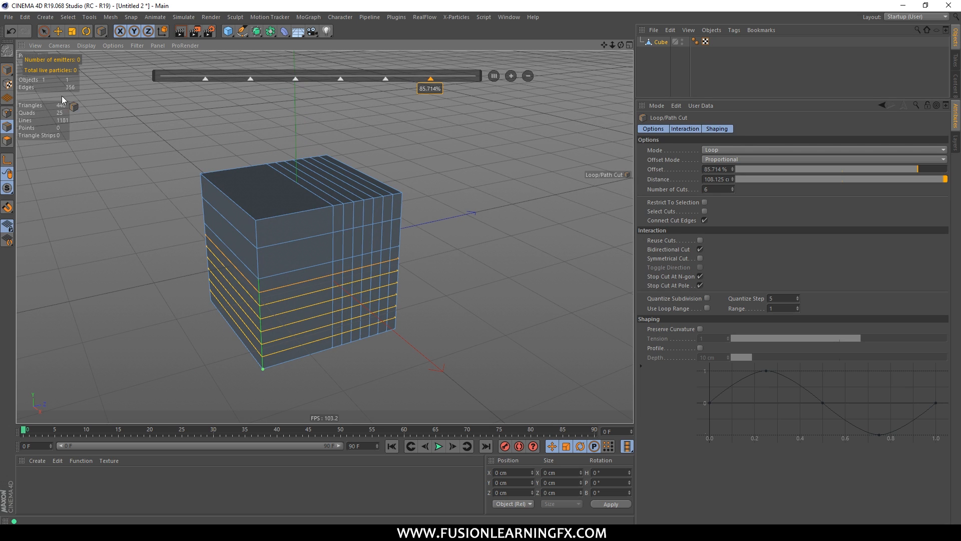
# Step: Leave Loop/Path Cut for the Move tool, switch to polygon mode and inspect the subdivided cube from several angles
pyautogui.click(58, 31)
pyautogui.keyDown('alt'); pyautogui.moveTo(430, 144); pyautogui.dragTo(349, 237); pyautogui.keyUp('alt')
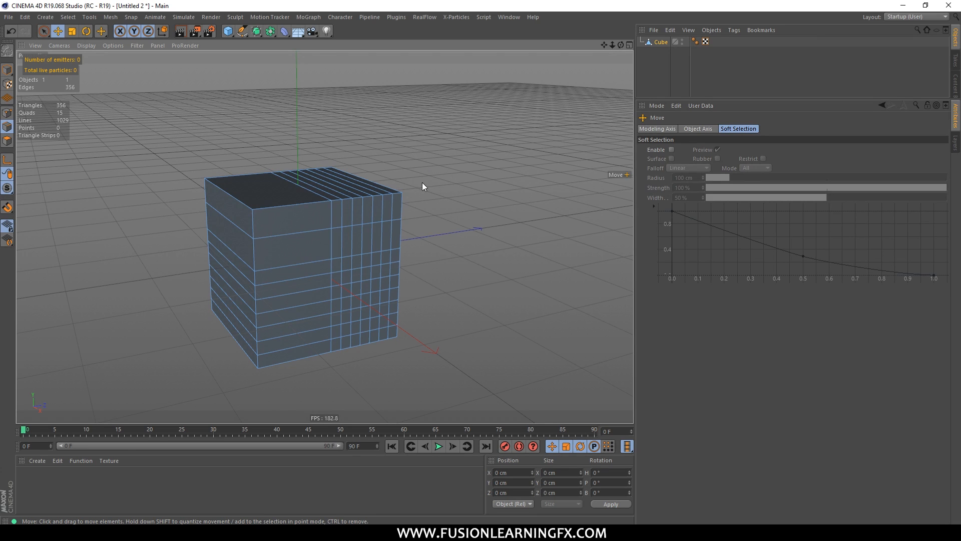
pyautogui.click(7, 141)
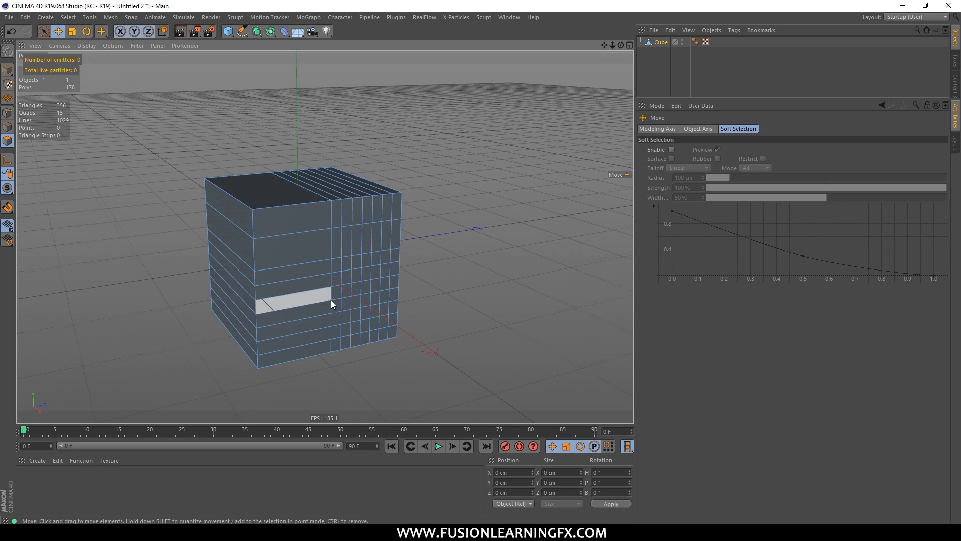
pyautogui.keyDown('alt'); pyautogui.moveTo(332, 300); pyautogui.dragTo(376, 309); pyautogui.keyUp('alt')
pyautogui.keyDown('alt'); pyautogui.moveTo(319, 229); pyautogui.dragTo(287, 249); pyautogui.keyUp('alt')
pyautogui.keyDown('alt'); pyautogui.moveTo(340, 229); pyautogui.dragTo(396, 275); pyautogui.keyUp('alt')
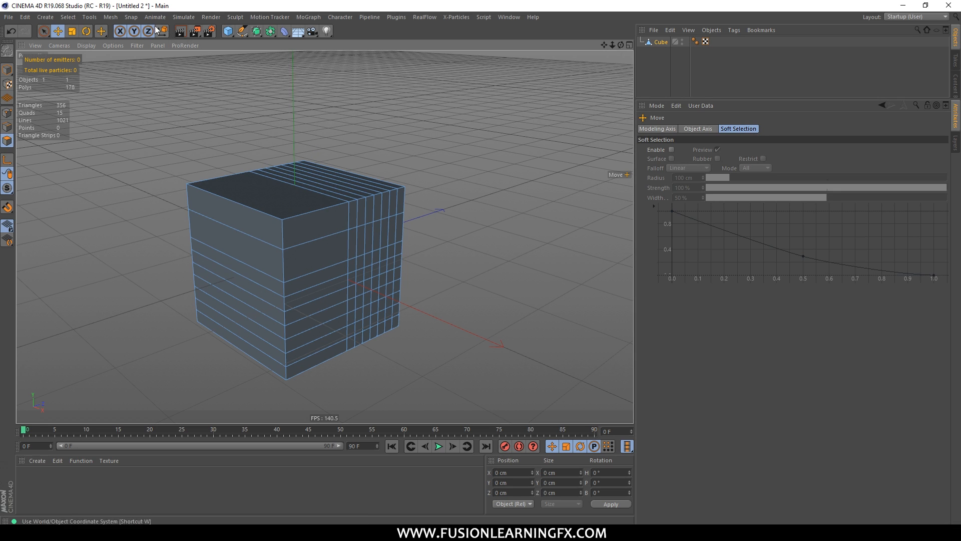
pyautogui.click(130, 17)
pyautogui.moveTo(108, 18)
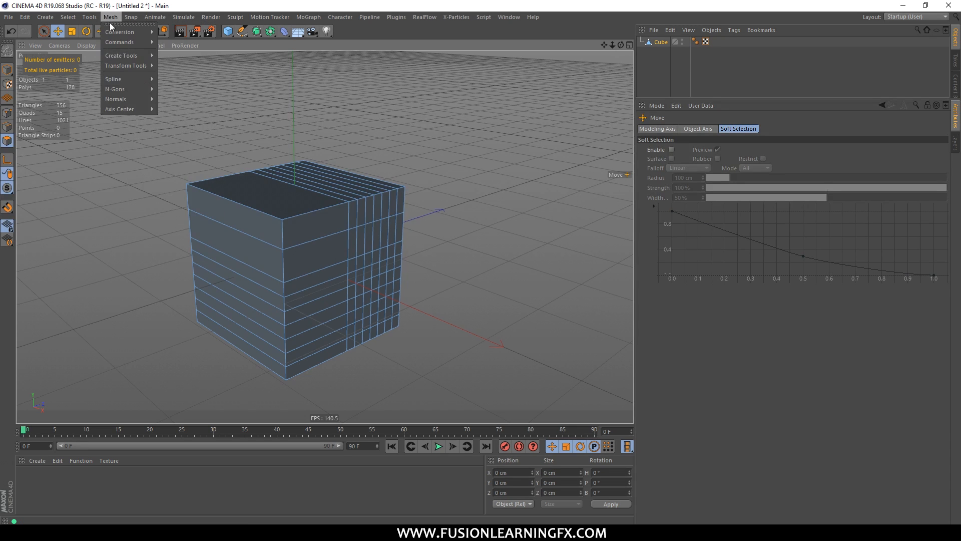
pyautogui.moveTo(138, 57)
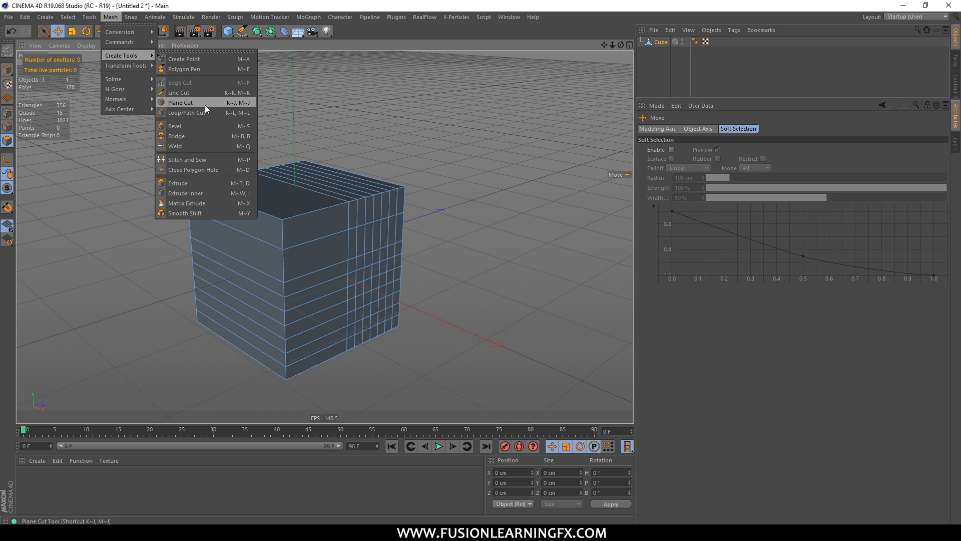
pyautogui.click(406, 142)
pyautogui.keyDown('alt'); pyautogui.moveTo(398, 157); pyautogui.dragTo(384, 156); pyautogui.keyUp('alt')
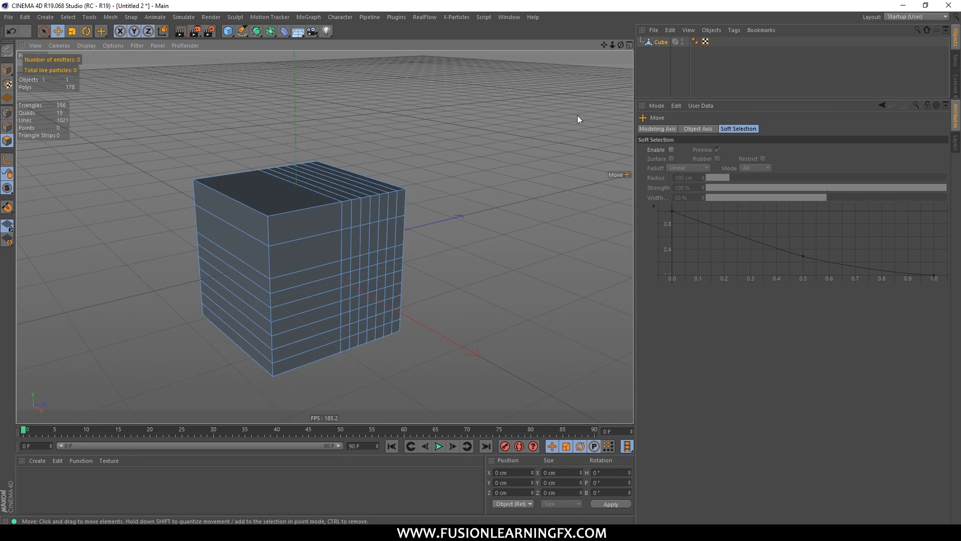
# Step: Add a second cube and move it about 308.5 cm along the X axis, clear of the subdivided cube
pyautogui.keyDown('alt'); pyautogui.moveTo(578, 115); pyautogui.dragTo(428, 146); pyautogui.keyUp('alt')
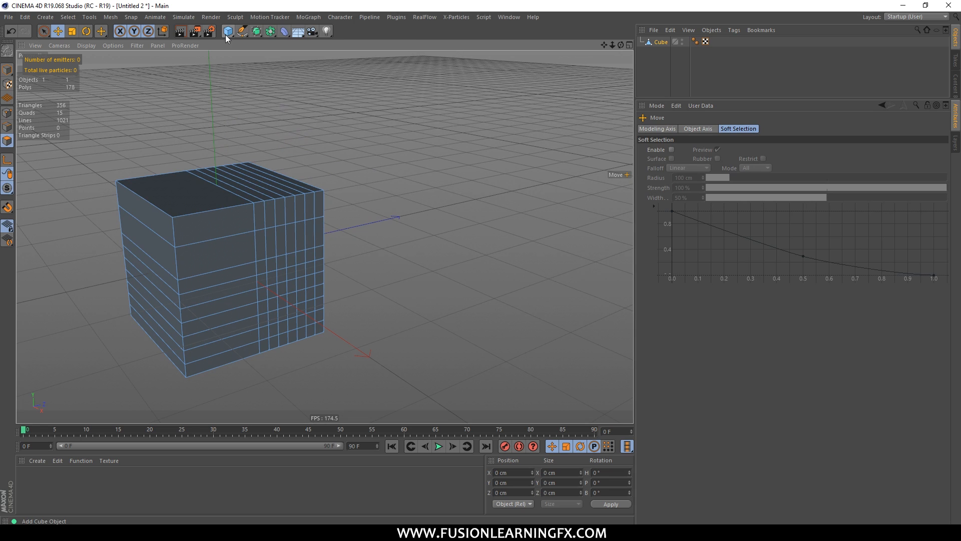
pyautogui.moveTo(226, 33); pyautogui.dragTo(311, 47)
pyautogui.click(311, 49)
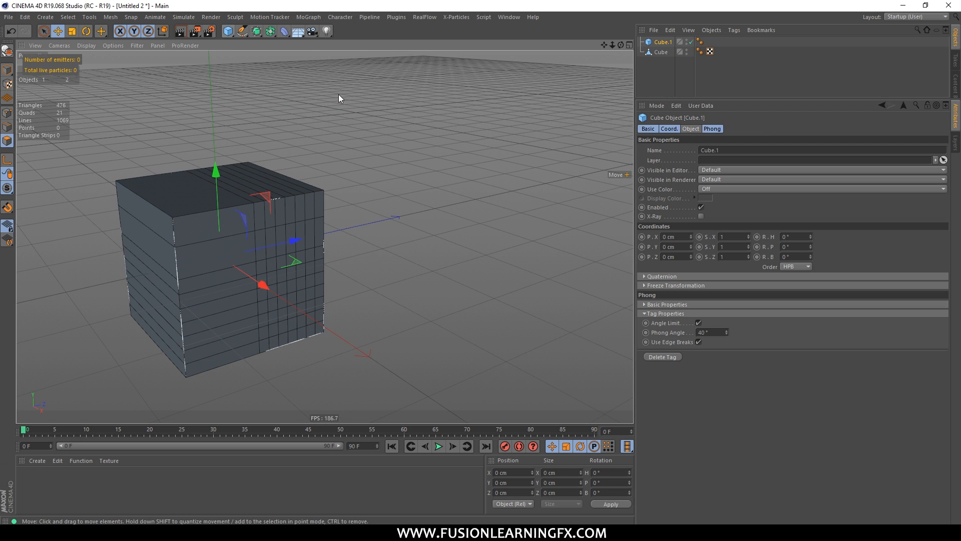
pyautogui.middleClick(317, 229)
pyautogui.moveTo(514, 142); pyautogui.dragTo(605, 145)
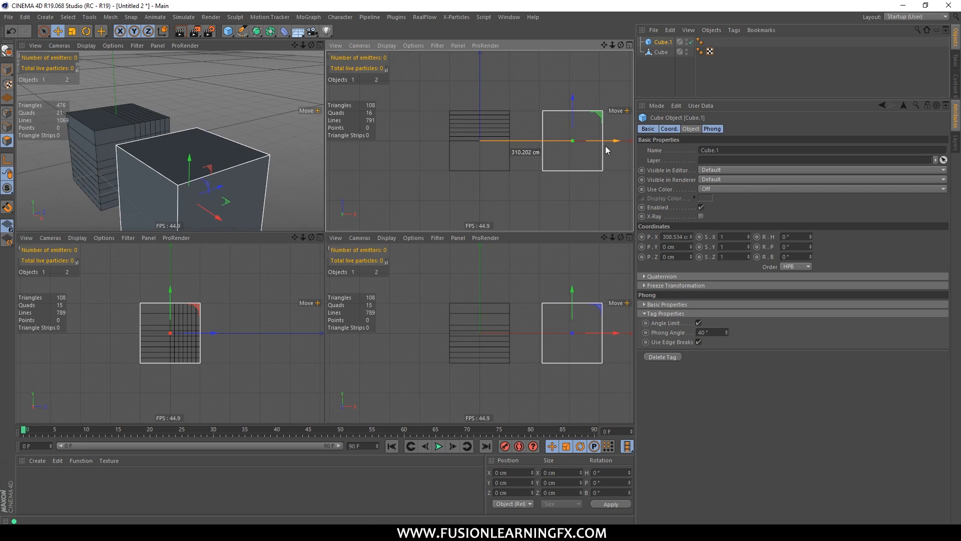
pyautogui.middleClick(277, 182)
pyautogui.keyDown('alt'); pyautogui.moveTo(431, 187); pyautogui.dragTo(457, 194); pyautogui.keyUp('alt')
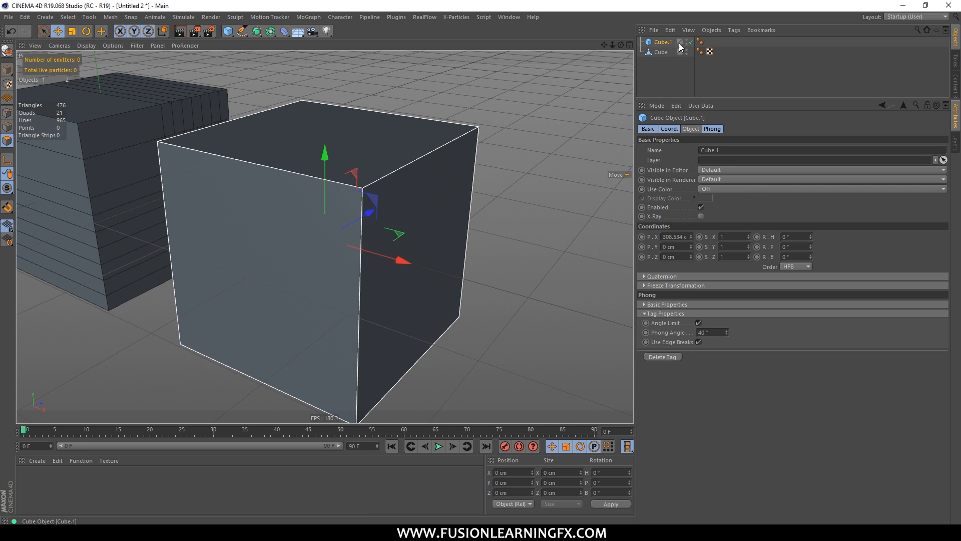
# Step: Make the new cube editable and frame it beside the subdivided one
pyautogui.click(712, 30)
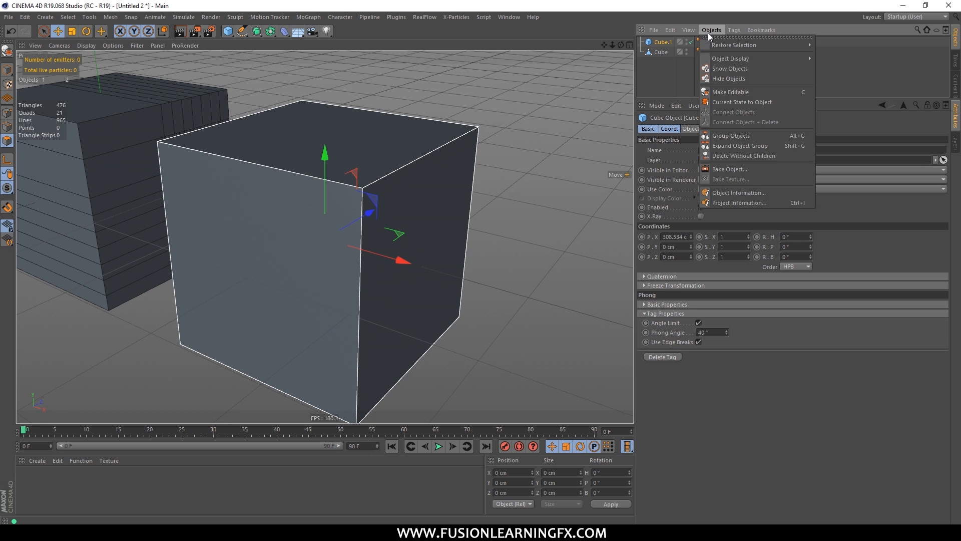
pyautogui.click(719, 92)
pyautogui.keyDown('alt'); pyautogui.moveTo(412, 199); pyautogui.dragTo(436, 169); pyautogui.keyUp('alt')
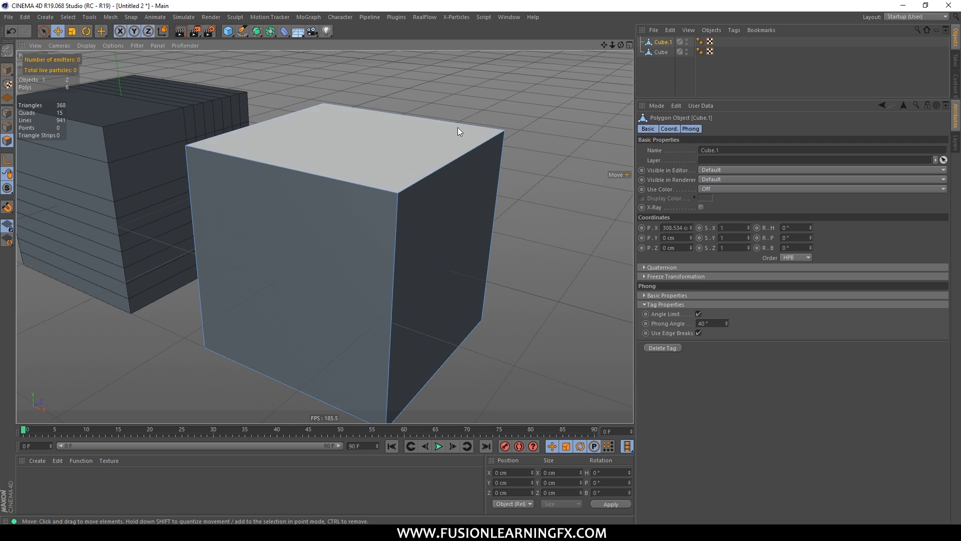
pyautogui.keyDown('alt'); pyautogui.moveTo(155, 104); pyautogui.dragTo(227, 126, button='middle'); pyautogui.keyUp('alt')
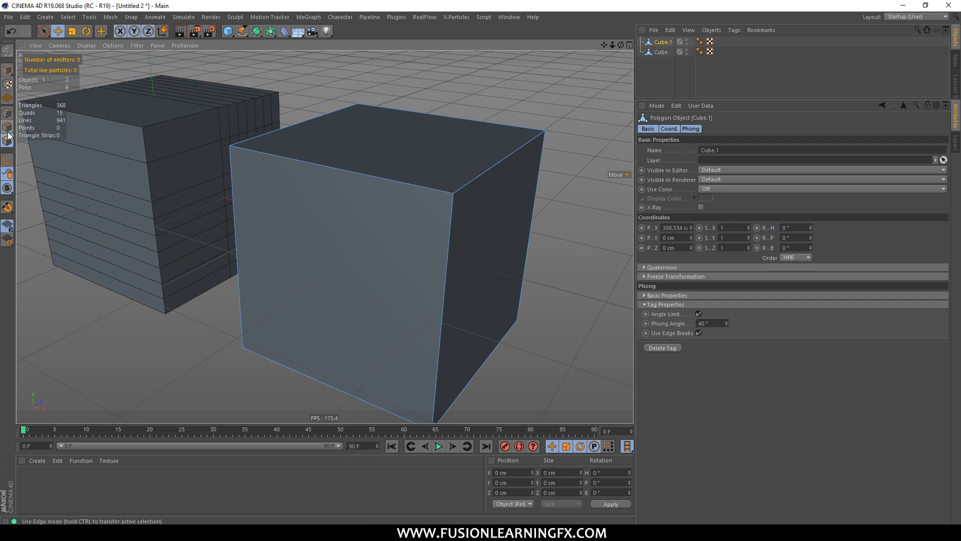
# Step: In edge mode, make two diagonal Plane Cuts through the new cube, both running from its top back edge to the same point on the front's lower edge
pyautogui.click(9, 127)
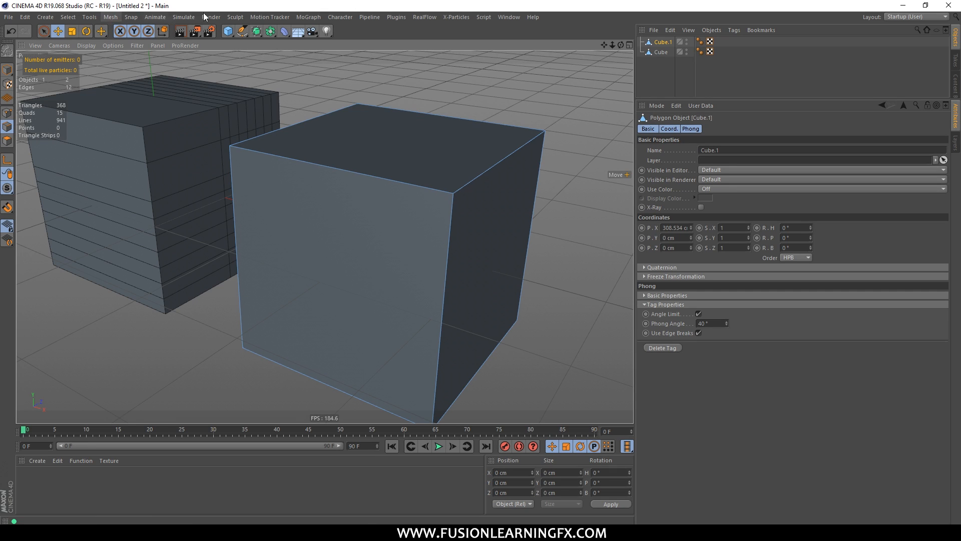
pyautogui.rightClick(389, 95)
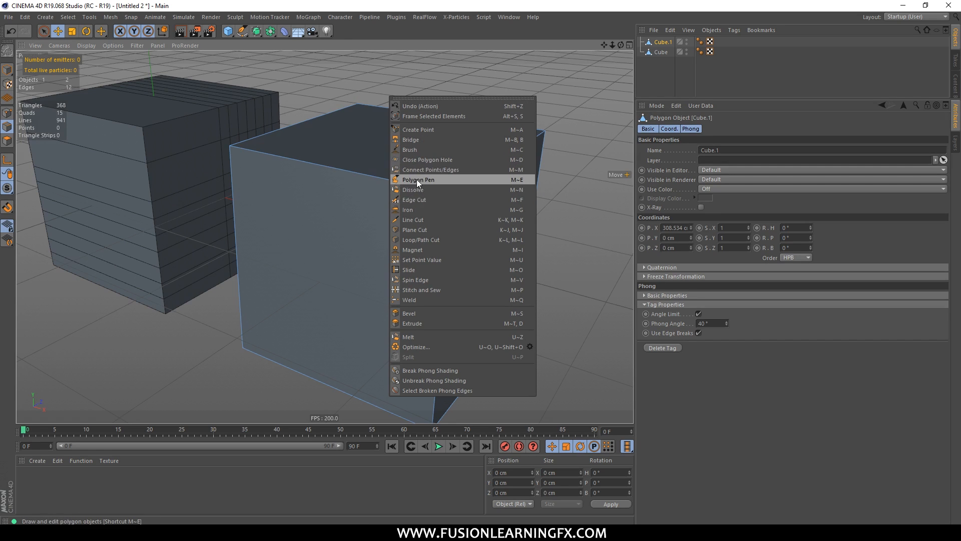
pyautogui.click(428, 229)
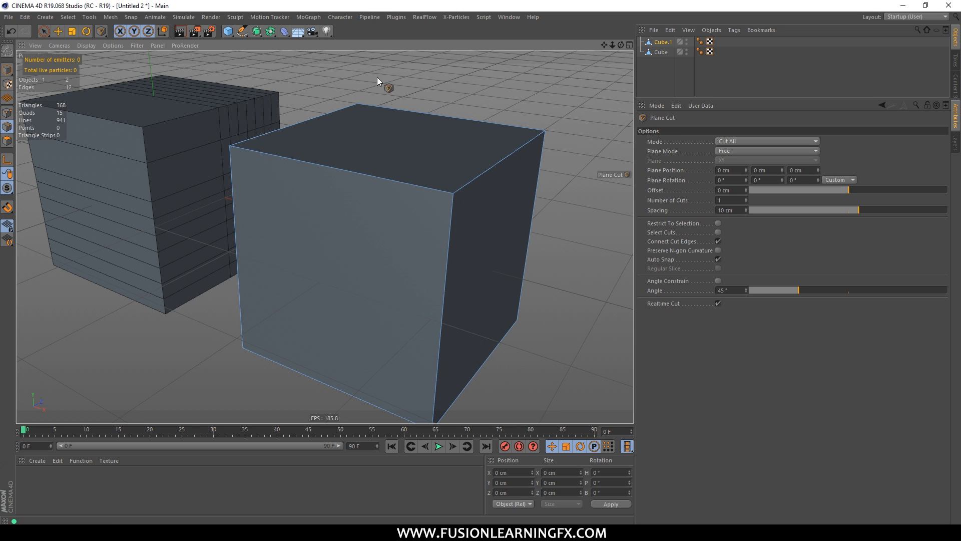
pyautogui.moveTo(426, 100)
pyautogui.mouseDown()
pyautogui.moveTo(420, 140)
pyautogui.moveTo(384, 212)
pyautogui.moveTo(349, 368)
pyautogui.moveTo(379, 213)
pyautogui.moveTo(419, 91)
pyautogui.moveTo(385, 119)
pyautogui.moveTo(471, 131)
pyautogui.moveTo(407, 97)
pyautogui.moveTo(434, 125)
pyautogui.moveTo(418, 92)
pyautogui.moveTo(340, 276)
pyautogui.moveTo(311, 377)
pyautogui.moveTo(396, 141)
pyautogui.moveTo(387, 99)
pyautogui.moveTo(311, 374)
pyautogui.mouseUp()
pyautogui.keyDown('alt'); pyautogui.moveTo(525, 214); pyautogui.dragTo(408, 165); pyautogui.keyUp('alt')
pyautogui.keyDown('alt'); pyautogui.moveTo(374, 128); pyautogui.dragTo(416, 113); pyautogui.keyUp('alt')
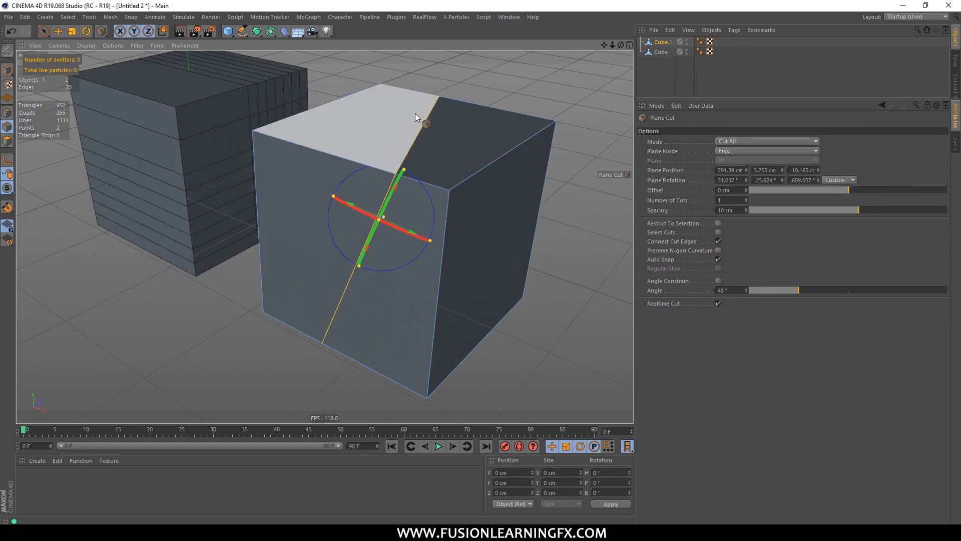
pyautogui.moveTo(501, 109)
pyautogui.mouseDown()
pyautogui.moveTo(326, 217)
pyautogui.moveTo(263, 313)
pyautogui.moveTo(312, 323)
pyautogui.moveTo(357, 349)
pyautogui.moveTo(321, 334)
pyautogui.moveTo(452, 151)
pyautogui.moveTo(323, 344)
pyautogui.moveTo(282, 342)
pyautogui.moveTo(273, 319)
pyautogui.moveTo(360, 284)
pyautogui.moveTo(389, 297)
pyautogui.moveTo(301, 355)
pyautogui.moveTo(252, 279)
pyautogui.moveTo(329, 109)
pyautogui.moveTo(223, 174)
pyautogui.moveTo(321, 247)
pyautogui.moveTo(269, 224)
pyautogui.moveTo(353, 205)
pyautogui.moveTo(326, 341)
pyautogui.mouseUp()
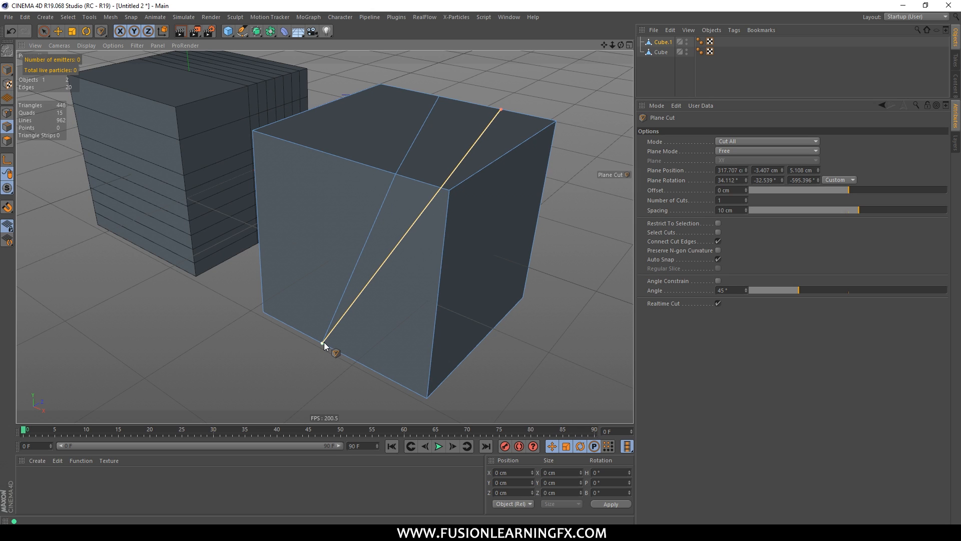
# Step: Finish the Plane Cut, return to model mode with the Move tool and deselect the second cube
pyautogui.moveTo(323, 341); pyautogui.dragTo(323, 341)
pyautogui.click(58, 33)
pyautogui.keyDown('alt'); pyautogui.moveTo(500, 186); pyautogui.dragTo(436, 206); pyautogui.keyUp('alt')
pyautogui.scroll(-5, 436, 208)
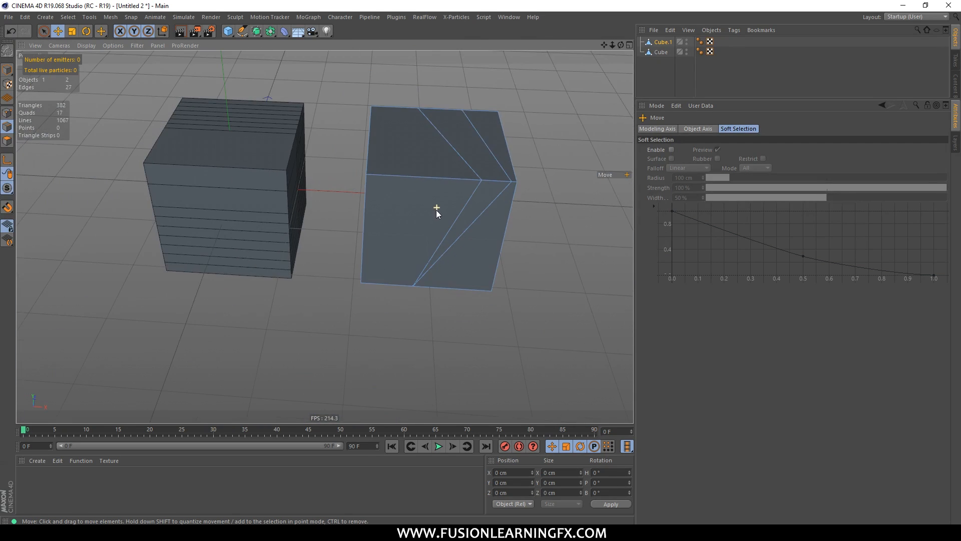
pyautogui.keyDown('alt'); pyautogui.moveTo(502, 193); pyautogui.dragTo(450, 171); pyautogui.keyUp('alt')
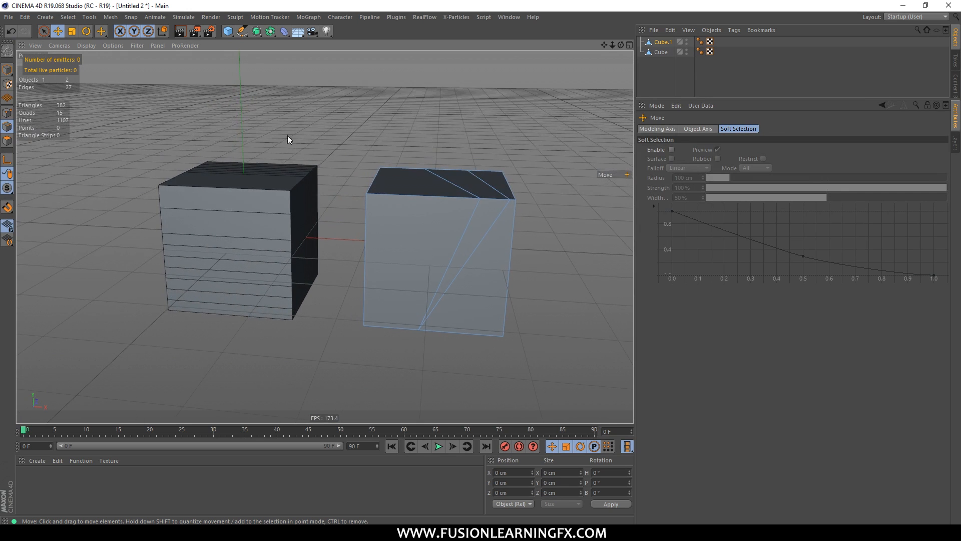
pyautogui.click(7, 70)
pyautogui.click(457, 152)
pyautogui.keyDown('alt'); pyautogui.moveTo(457, 151); pyautogui.dragTo(450, 204); pyautogui.keyUp('alt')
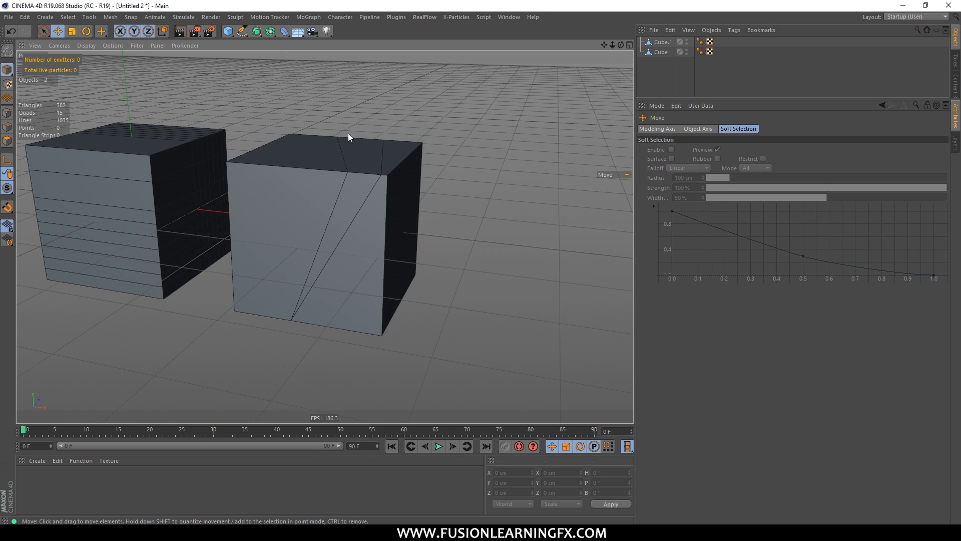
# Step: Add a third cube and move it along the X axis to about 600.1 cm, beyond the second cube
pyautogui.moveTo(235, 34); pyautogui.dragTo(328, 44)
pyautogui.middleClick(437, 145)
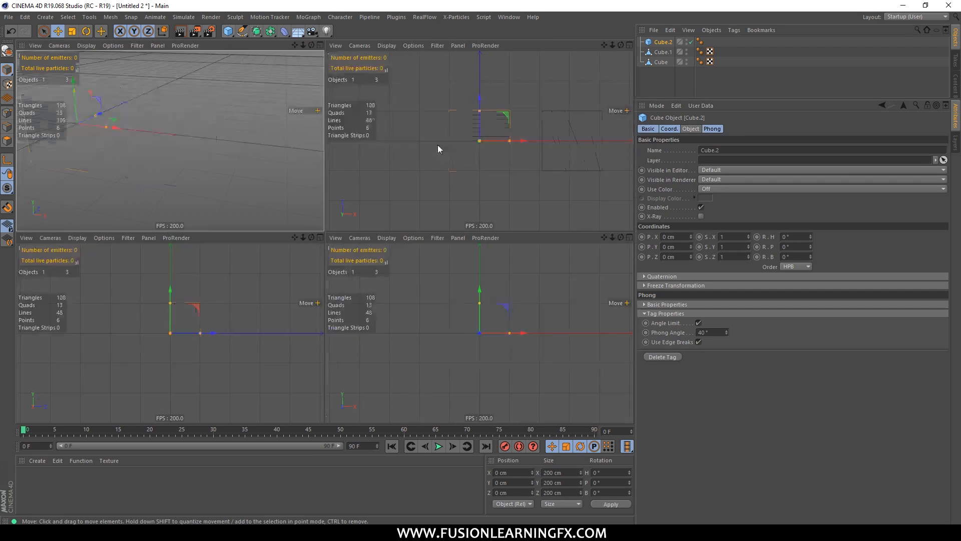
pyautogui.middleClick(502, 141)
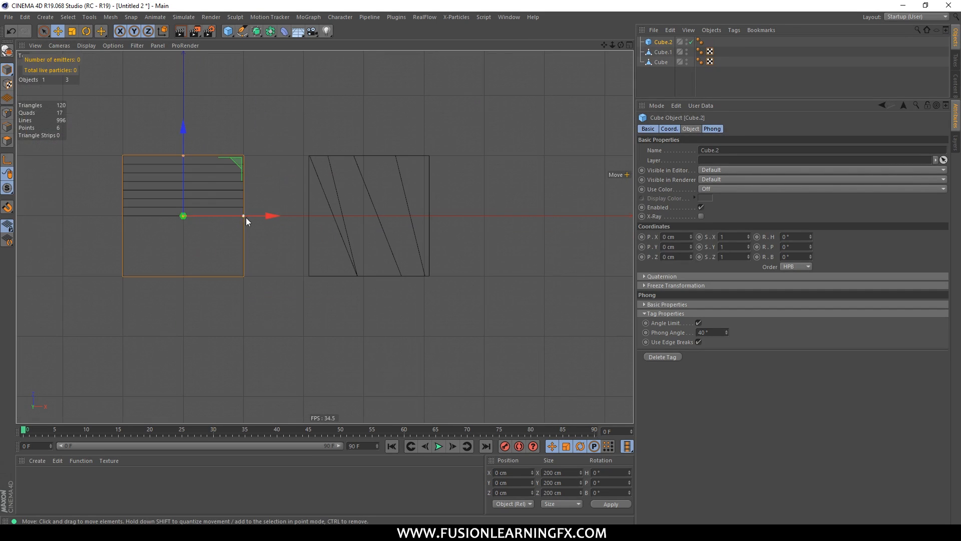
pyautogui.moveTo(271, 223); pyautogui.dragTo(630, 232)
pyautogui.middleClick(293, 142)
pyautogui.middleClick(293, 142)
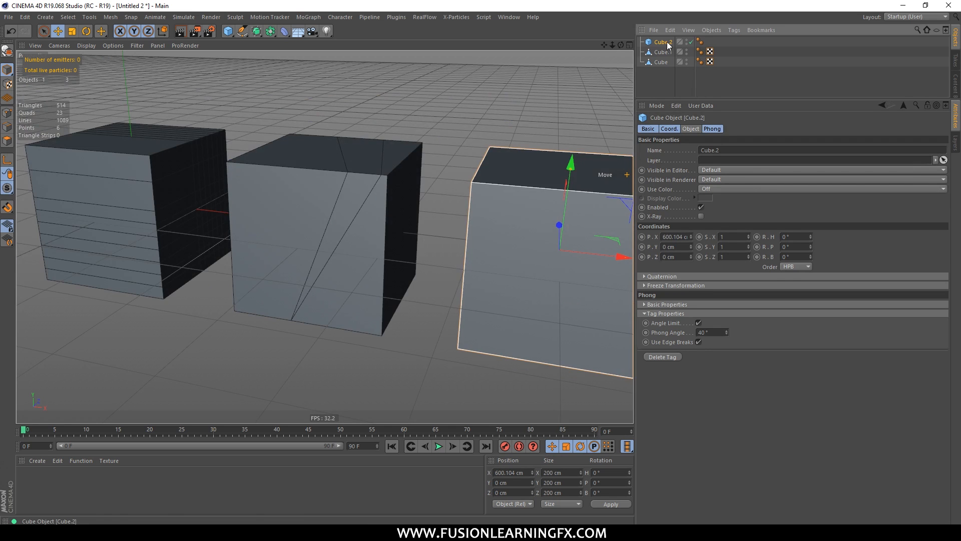
# Step: Make the third cube editable, frame it and switch to edge mode
pyautogui.press('c')
pyautogui.keyDown('alt'); pyautogui.moveTo(581, 114); pyautogui.dragTo(304, 134, button='middle'); pyautogui.keyUp('alt')
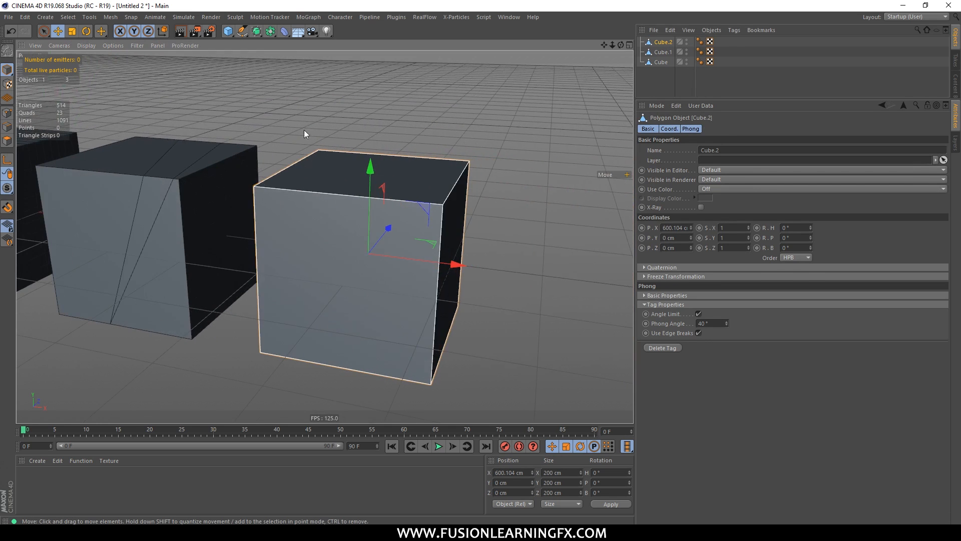
pyautogui.rightClick(378, 117)
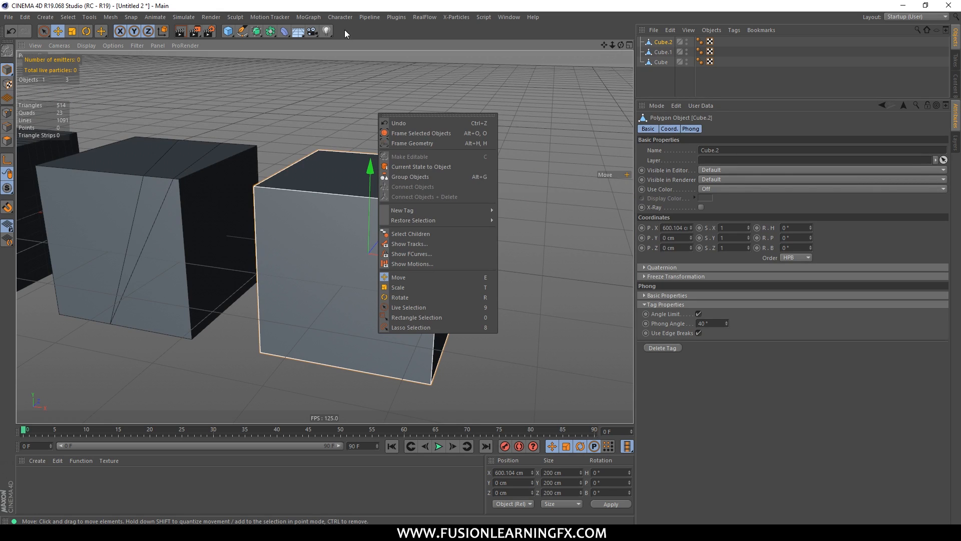
pyautogui.press('Escape')
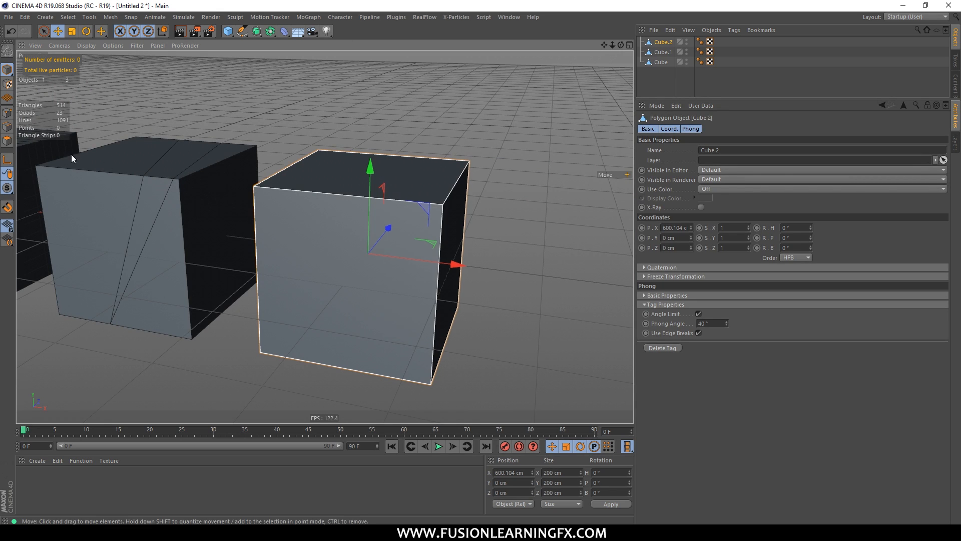
pyautogui.click(8, 127)
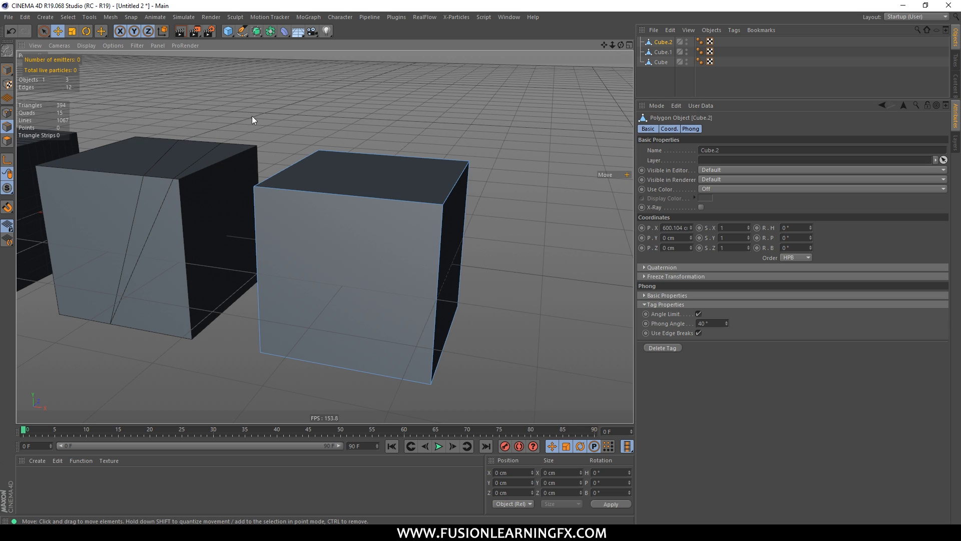
# Step: Line Cut a closed four-point shape on the third cube, starting on the front's upper edge and spanning the front and top faces
pyautogui.rightClick(389, 143)
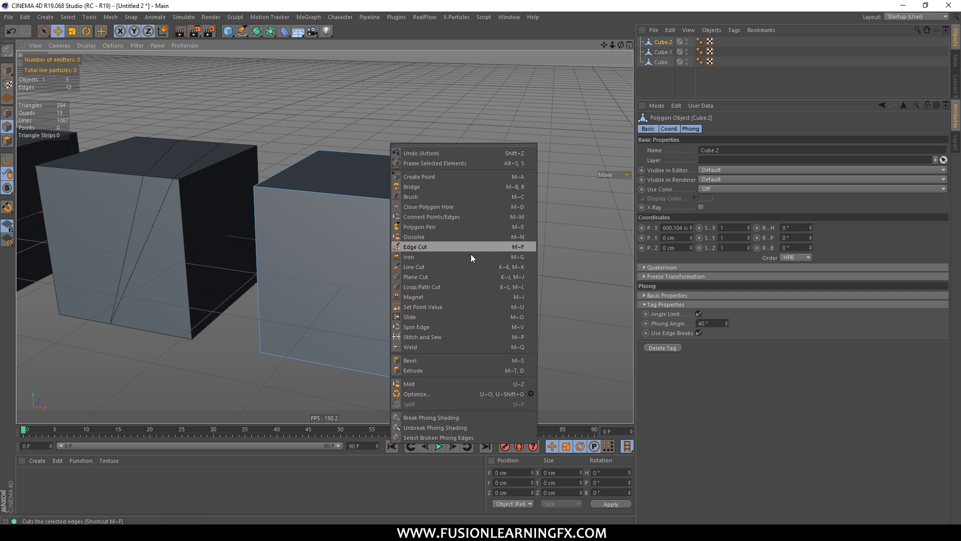
pyautogui.click(434, 265)
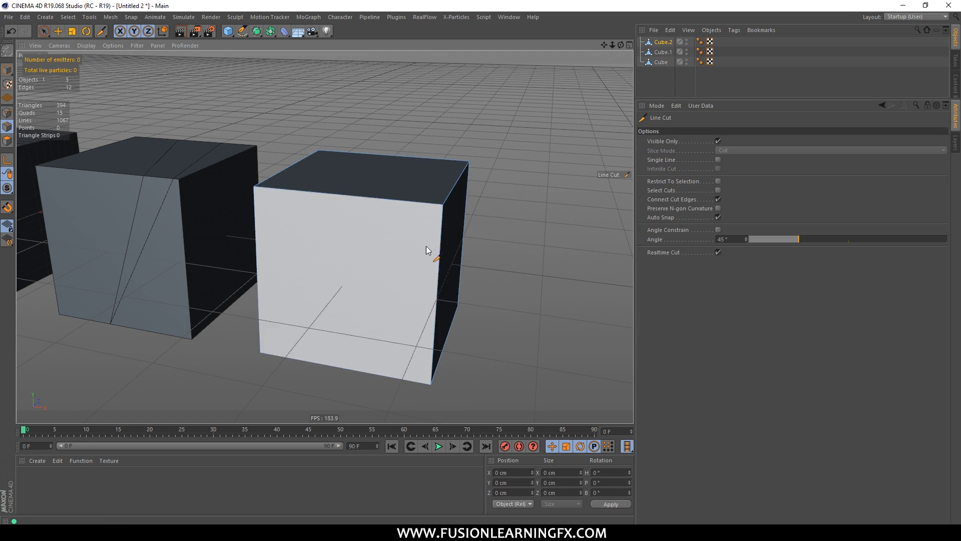
pyautogui.click(420, 202)
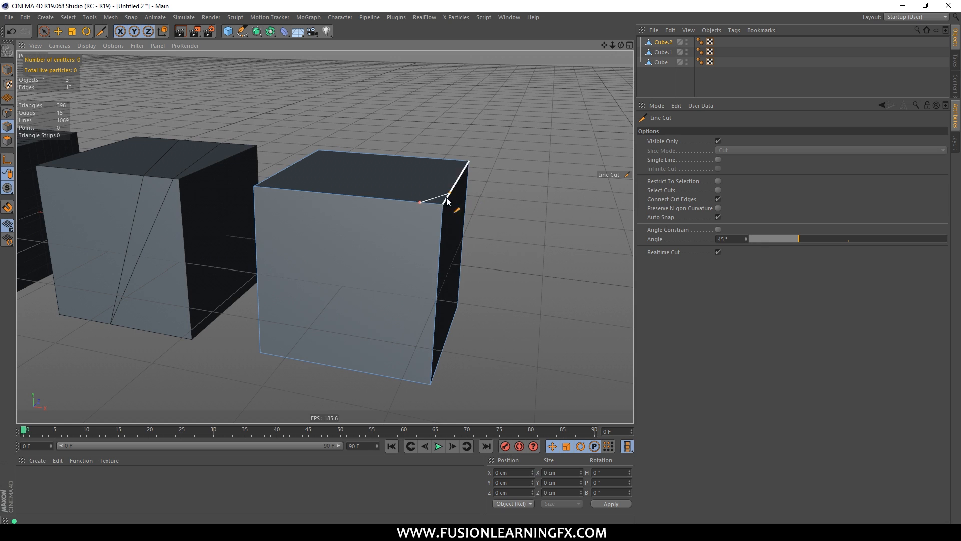
pyautogui.click(364, 286)
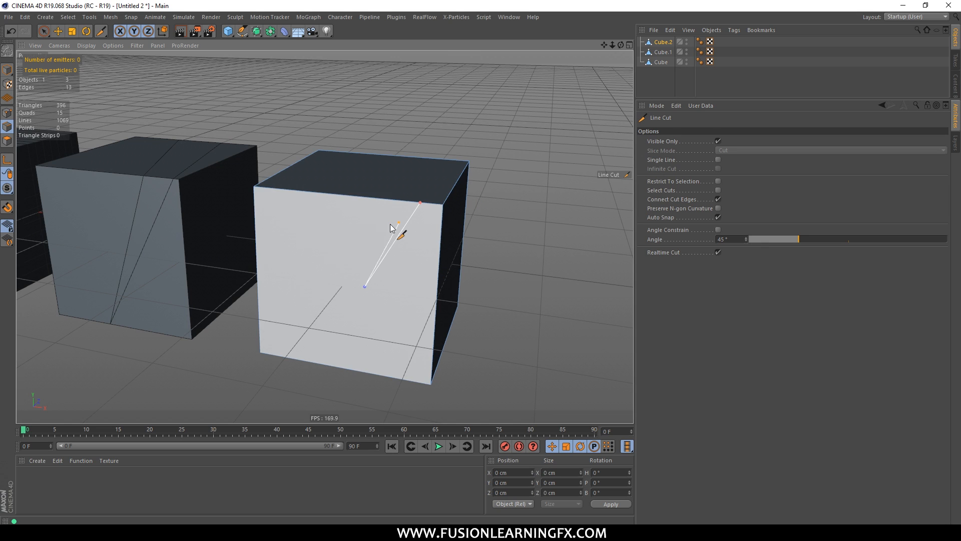
pyautogui.click(335, 241)
pyautogui.click(363, 181)
pyautogui.click(418, 201)
# Step: Return to model mode, deselect the third cube and inspect its closed cut from several angles
pyautogui.click(8, 70)
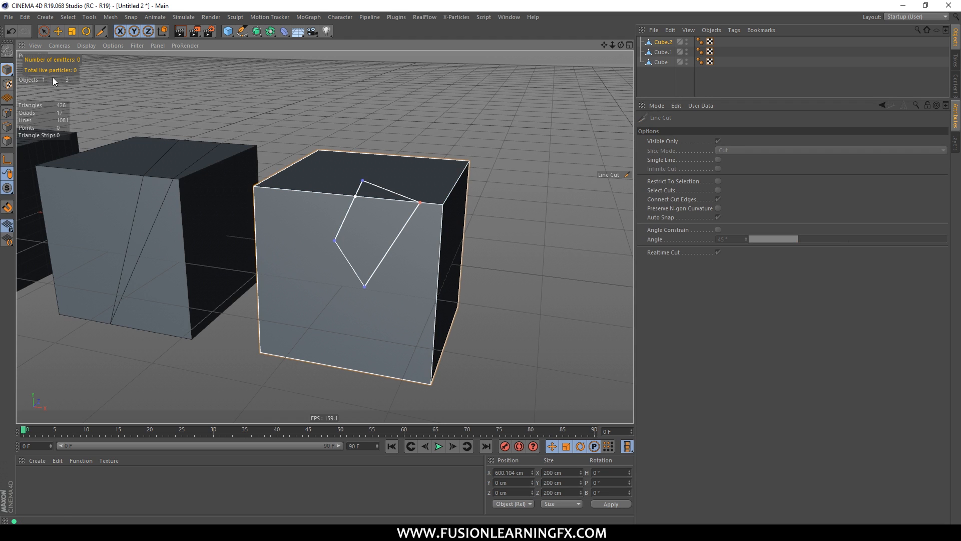
pyautogui.keyDown('alt'); pyautogui.moveTo(439, 127); pyautogui.dragTo(422, 200); pyautogui.keyUp('alt')
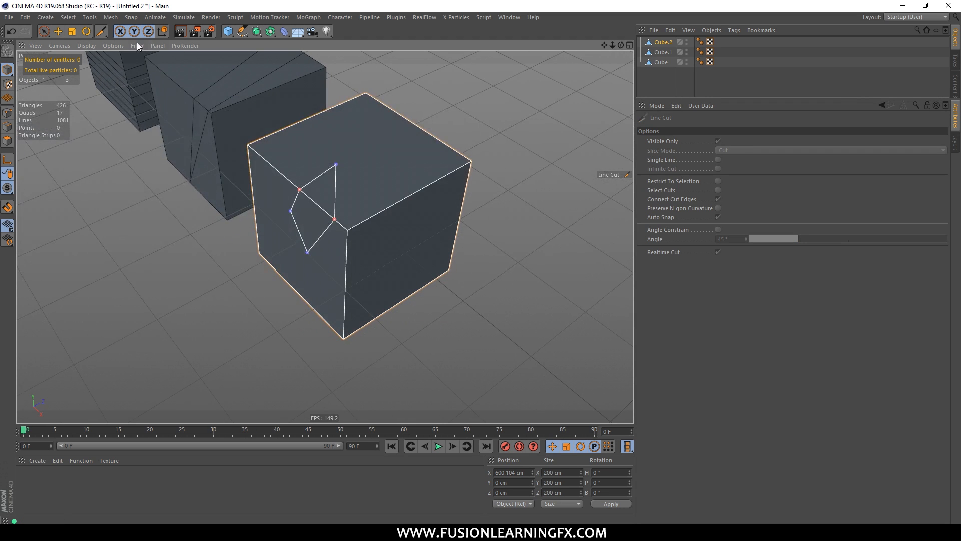
pyautogui.click(675, 89)
pyautogui.moveTo(510, 157)
pyautogui.keyDown('alt'); pyautogui.mouseDown()
pyautogui.moveTo(508, 128)
pyautogui.moveTo(508, 155)
pyautogui.mouseUp(); pyautogui.keyUp('alt')
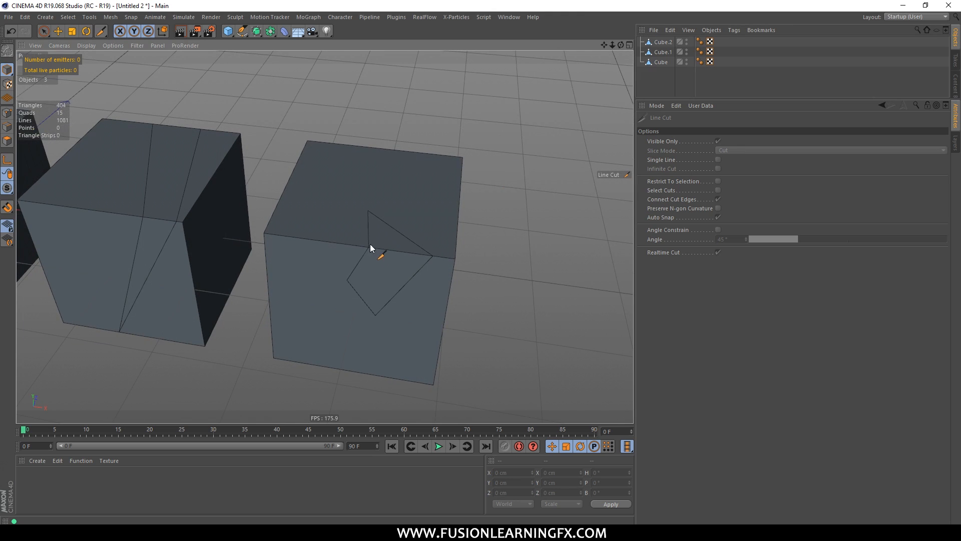
pyautogui.keyDown('alt'); pyautogui.moveTo(414, 259); pyautogui.dragTo(182, 108); pyautogui.keyUp('alt')
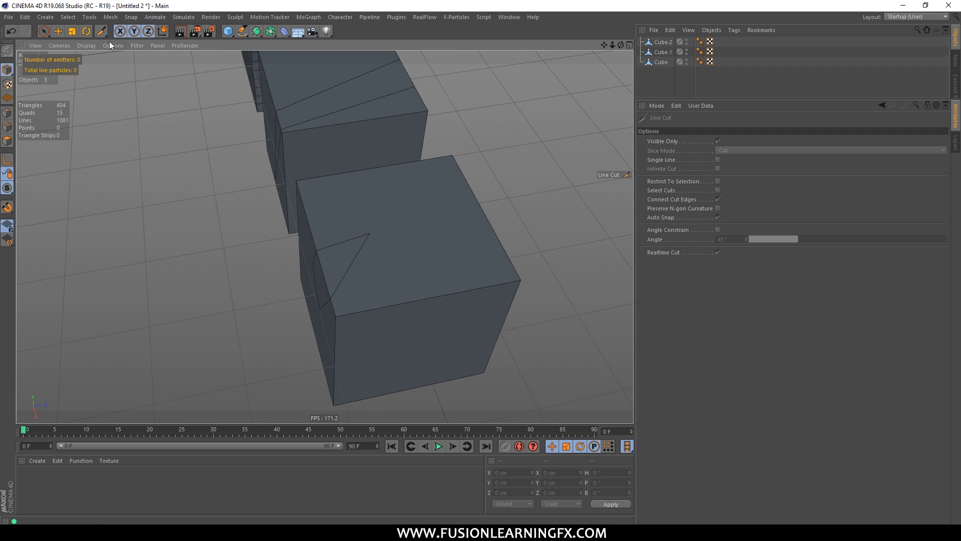
# Step: In edge mode, Line Cut a closed triangle across the third cube's top face with corners on three edges, then switch to the Move tool
pyautogui.click(662, 42)
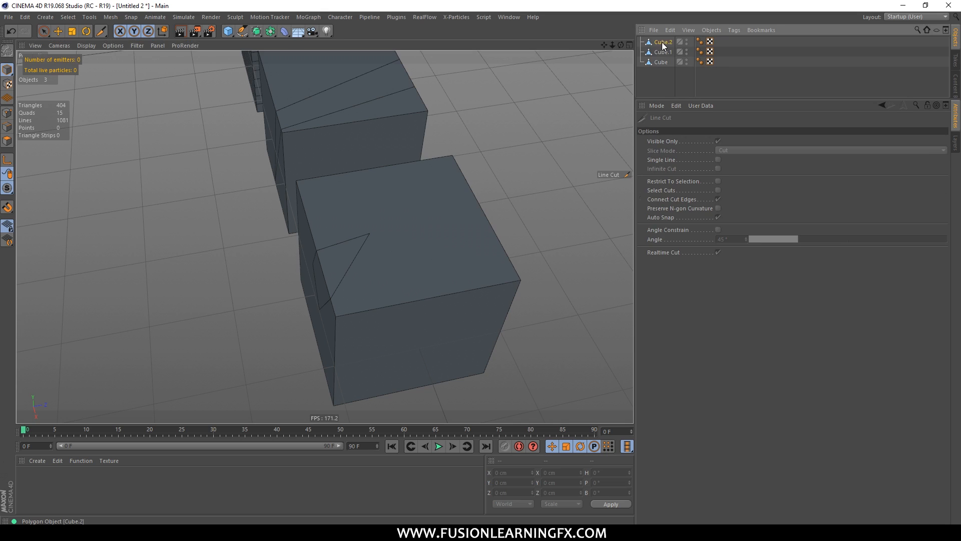
pyautogui.click(102, 33)
pyautogui.click(7, 127)
pyautogui.click(386, 167)
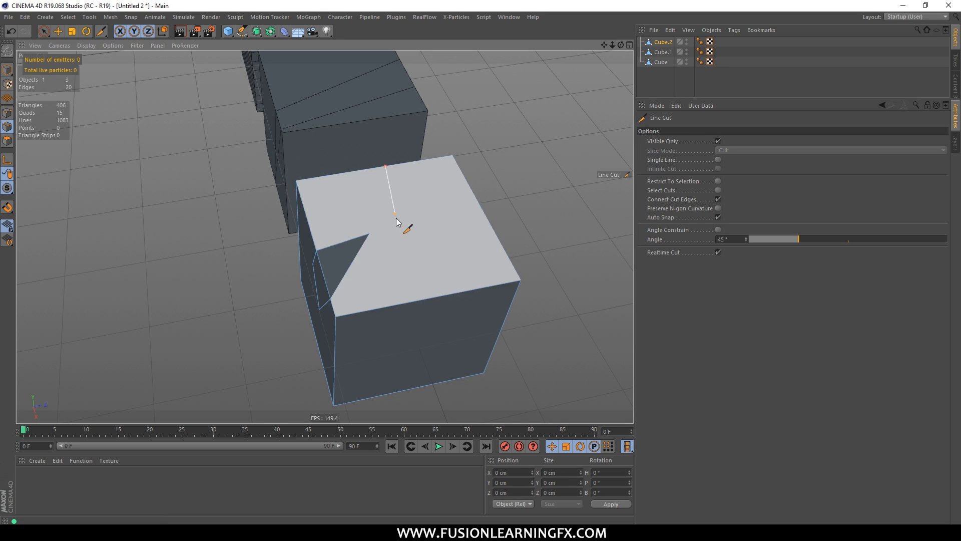
pyautogui.click(393, 305)
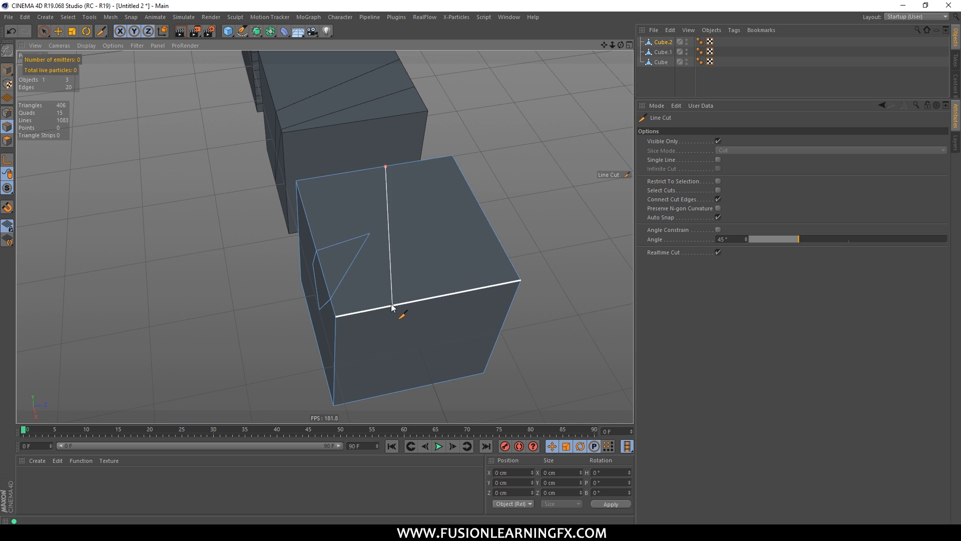
pyautogui.click(492, 228)
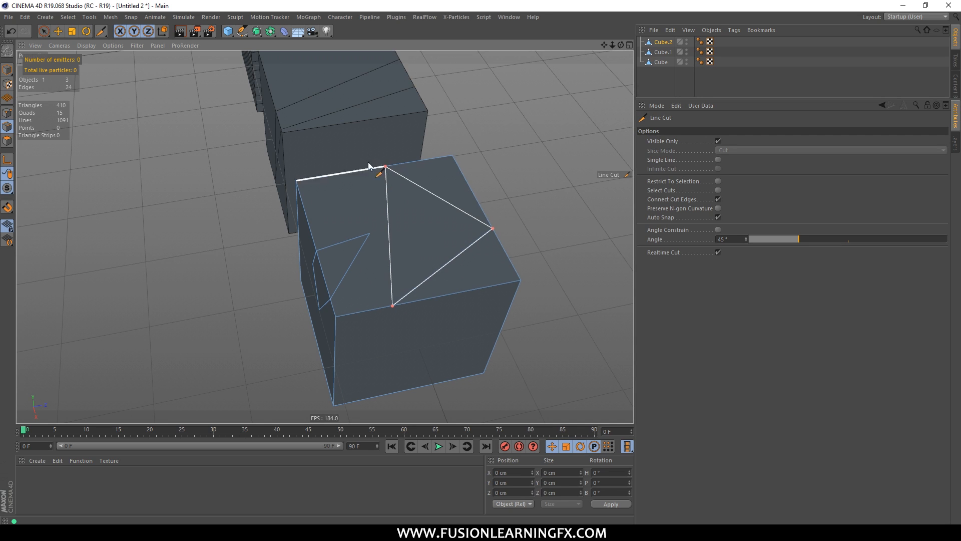
pyautogui.click(58, 33)
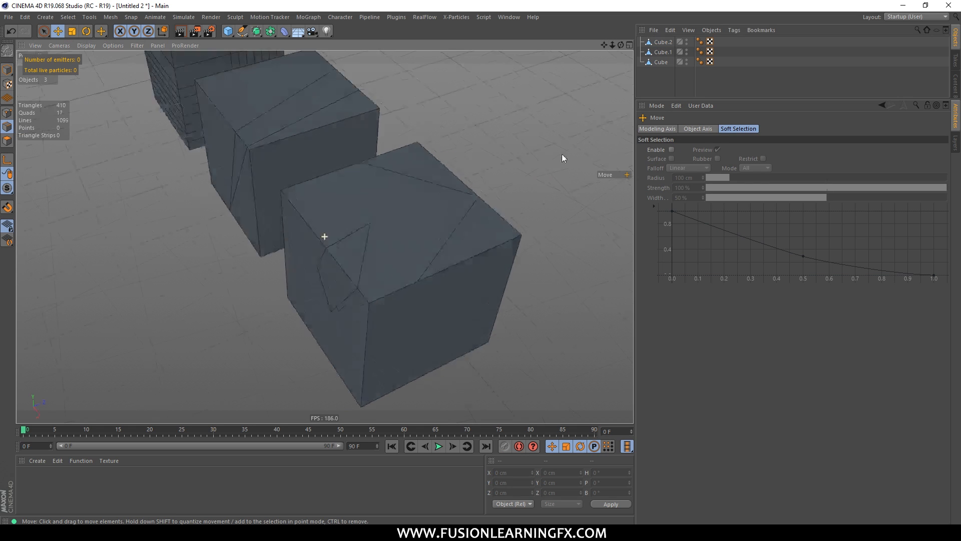
# Step: Compare the cuts on all three cubes from several angles and review the available mesh creation tools
pyautogui.moveTo(561, 154)
pyautogui.keyDown('alt'); pyautogui.mouseDown()
pyautogui.moveTo(600, 147)
pyautogui.moveTo(524, 139)
pyautogui.moveTo(569, 165)
pyautogui.mouseUp(); pyautogui.keyUp('alt')
pyautogui.keyDown('alt'); pyautogui.moveTo(470, 224); pyautogui.dragTo(522, 248, button='middle'); pyautogui.keyUp('alt')
pyautogui.keyDown('alt'); pyautogui.moveTo(444, 255); pyautogui.dragTo(350, 265); pyautogui.keyUp('alt')
pyautogui.keyDown('alt'); pyautogui.moveTo(440, 158); pyautogui.dragTo(545, 277); pyautogui.keyUp('alt')
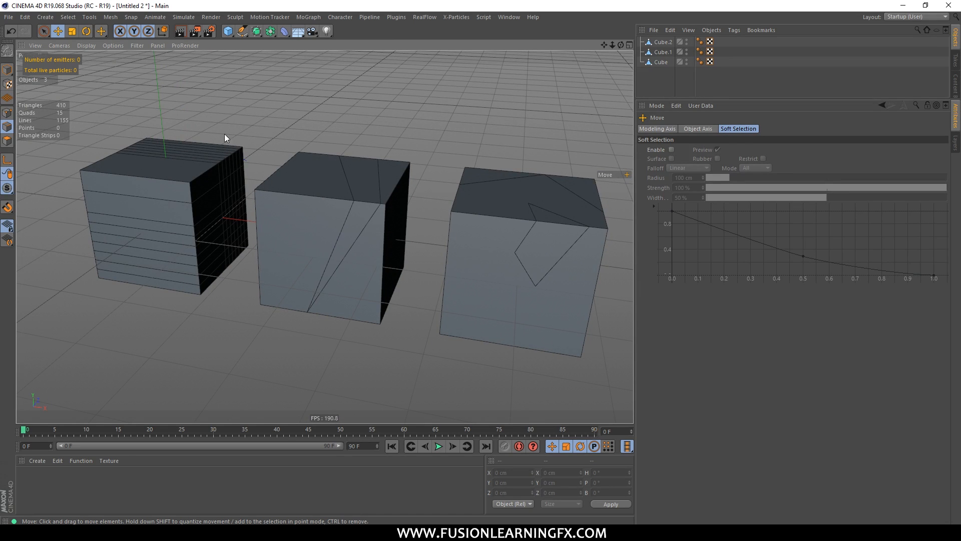
pyautogui.keyDown('alt'); pyautogui.moveTo(205, 183); pyautogui.dragTo(270, 220, button='middle'); pyautogui.keyUp('alt')
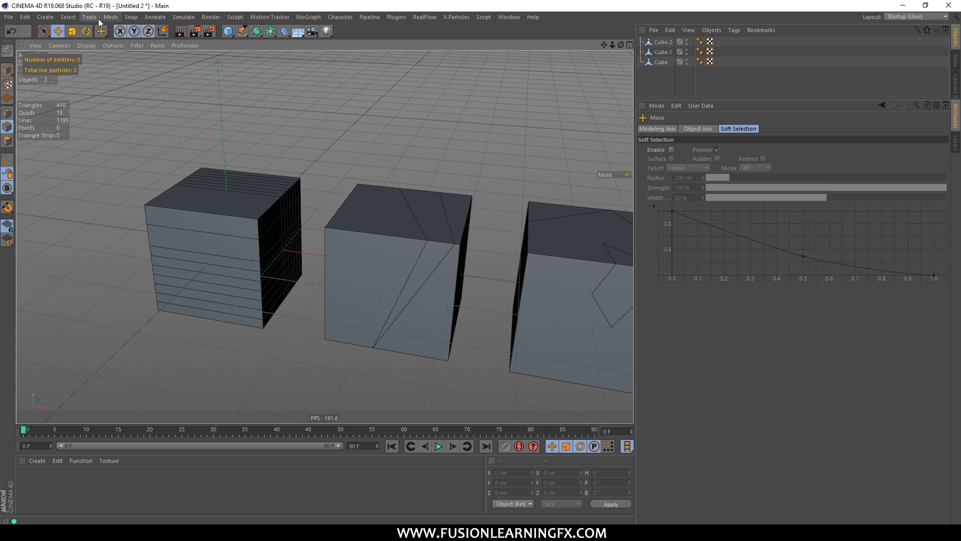
pyautogui.click(129, 17)
pyautogui.moveTo(134, 55)
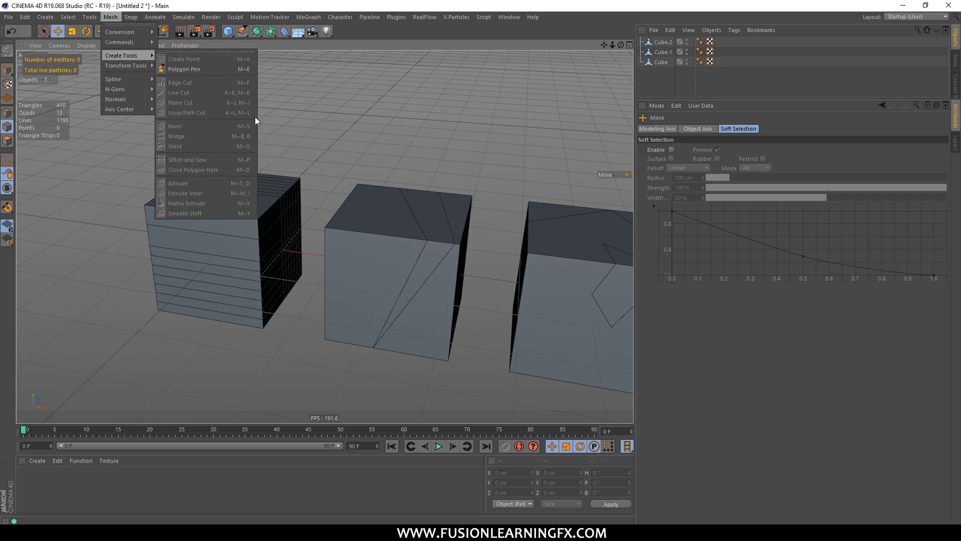
pyautogui.click(364, 164)
pyautogui.keyDown('alt'); pyautogui.moveTo(353, 147); pyautogui.dragTo(322, 114, button='middle'); pyautogui.keyUp('alt')
pyautogui.keyDown('alt'); pyautogui.moveTo(410, 175); pyautogui.dragTo(316, 151); pyautogui.keyUp('alt')
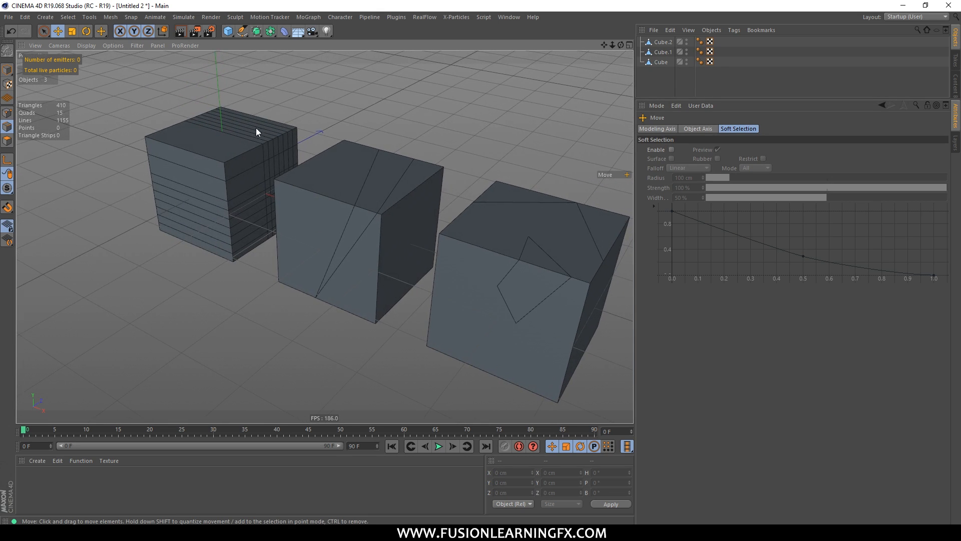
pyautogui.keyDown('alt'); pyautogui.moveTo(382, 193); pyautogui.dragTo(344, 149); pyautogui.keyUp('alt')
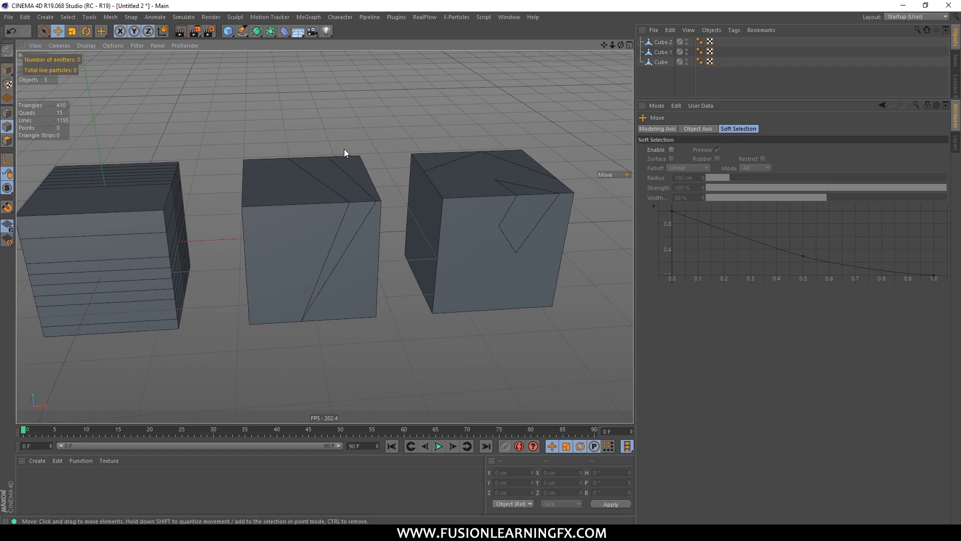
pyautogui.keyDown('alt'); pyautogui.moveTo(389, 177); pyautogui.dragTo(458, 148); pyautogui.keyUp('alt')
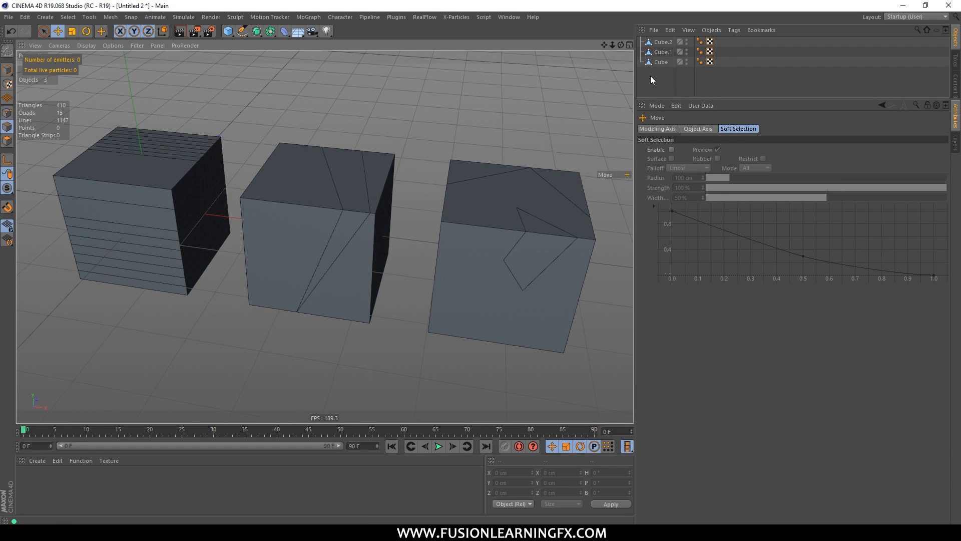
# Step: In polygon mode, raise the second cube's top strip between the cuts until the cube is about 307 cm tall, and scale the strip down
pyautogui.click(660, 62)
pyautogui.click(662, 52)
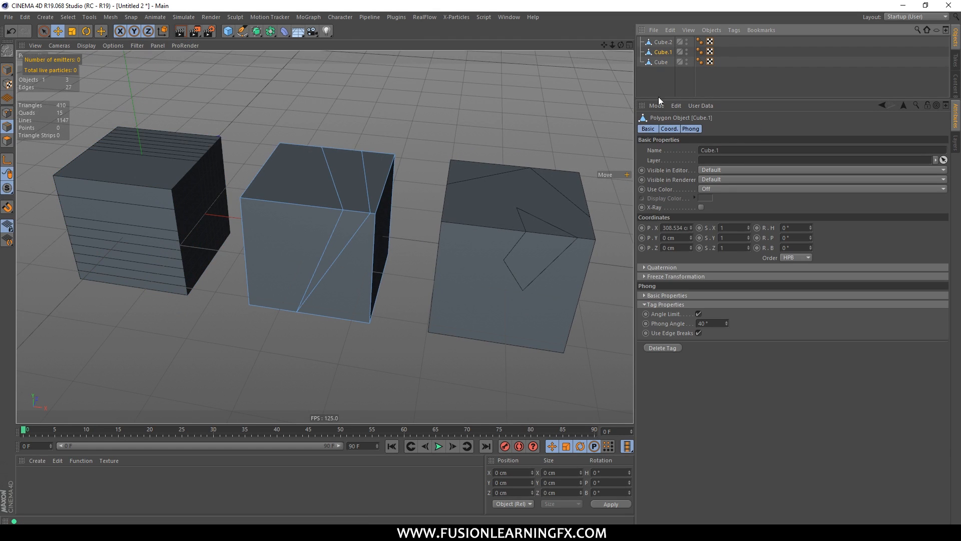
pyautogui.click(7, 140)
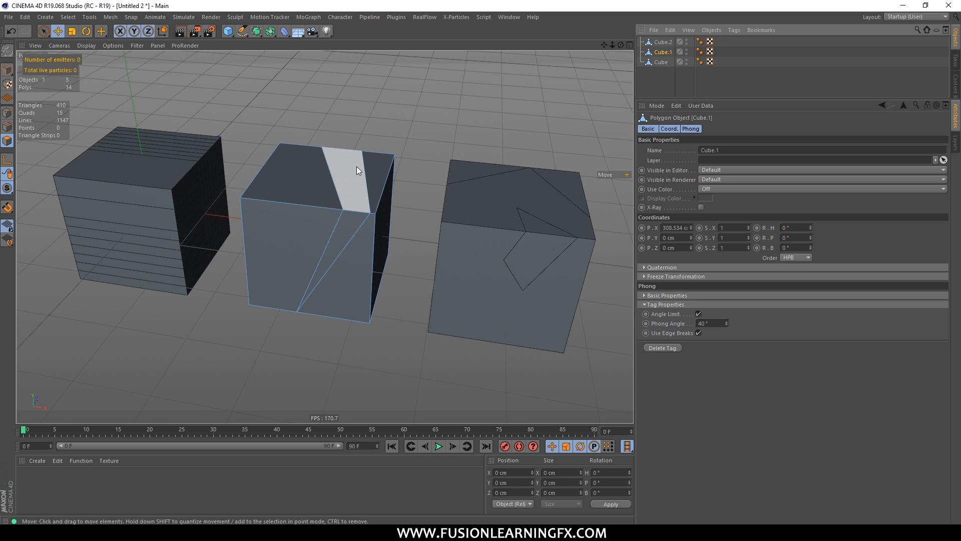
pyautogui.click(356, 166)
pyautogui.keyDown('alt'); pyautogui.moveTo(371, 166); pyautogui.dragTo(332, 61); pyautogui.keyUp('alt')
pyautogui.keyDown('alt'); pyautogui.moveTo(326, 124); pyautogui.dragTo(255, 119); pyautogui.keyUp('alt')
pyautogui.press('t')
pyautogui.press('e')
pyautogui.click(129, 60)
pyautogui.keyDown('alt'); pyautogui.moveTo(402, 119); pyautogui.dragTo(405, 113); pyautogui.keyUp('alt')
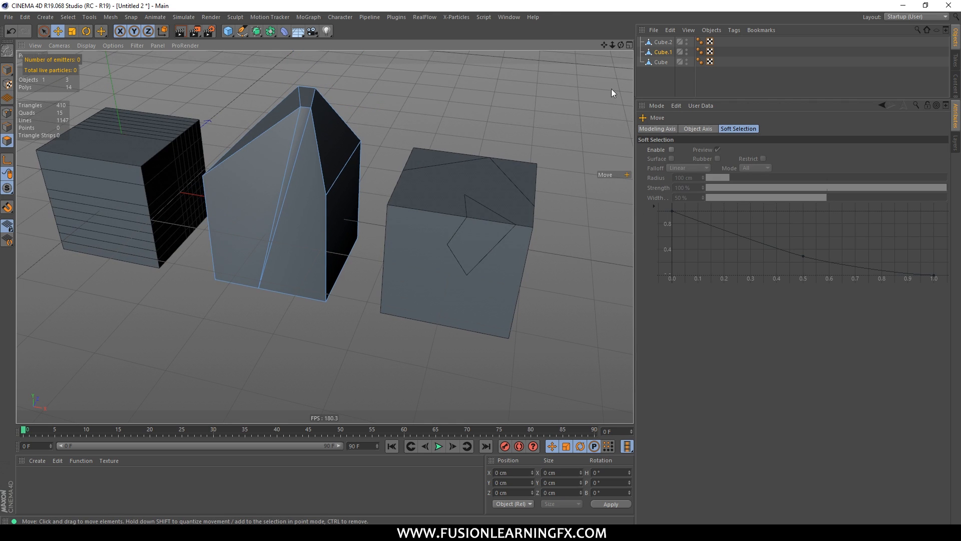
# Step: In model mode, select the reshaped second cube and raise it to about 55.1 cm on the Y axis
pyautogui.click(521, 108)
pyautogui.keyDown('alt'); pyautogui.moveTo(386, 124); pyautogui.dragTo(312, 133); pyautogui.keyUp('alt')
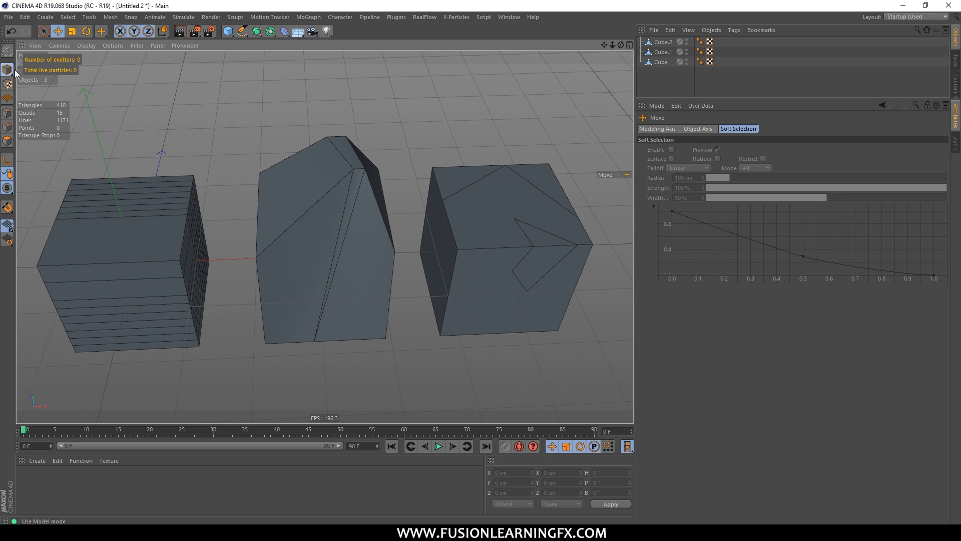
pyautogui.keyDown('alt'); pyautogui.moveTo(223, 176); pyautogui.dragTo(173, 142); pyautogui.keyUp('alt')
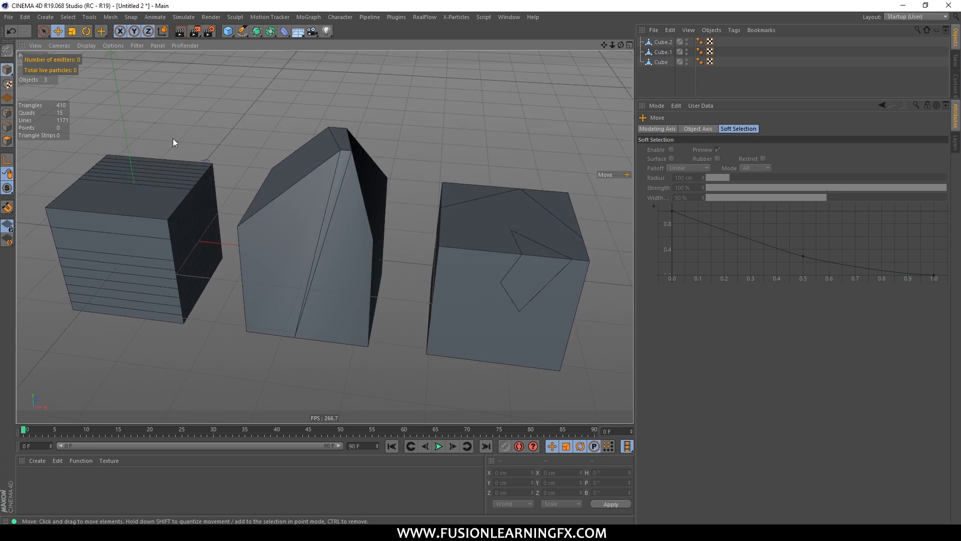
pyautogui.click(346, 225)
pyautogui.moveTo(325, 206); pyautogui.dragTo(314, 172)
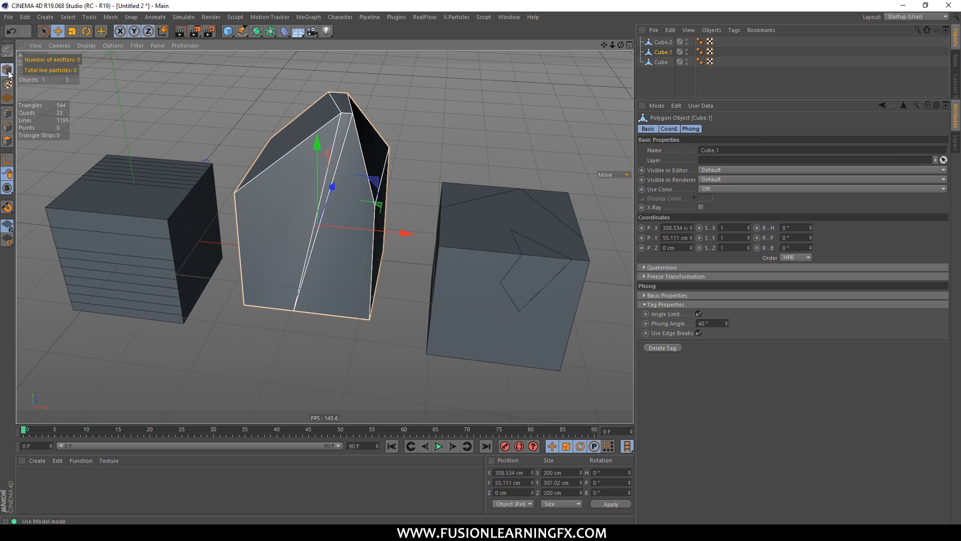
# Step: Examine the reshaped second cube in polygon and model mode, deselect it, and view all three cubes from several angles
pyautogui.moveTo(8, 73); pyautogui.dragTo(56, 104)
pyautogui.keyDown('alt'); pyautogui.moveTo(214, 206); pyautogui.dragTo(208, 190); pyautogui.keyUp('alt')
pyautogui.keyDown('alt'); pyautogui.moveTo(308, 238); pyautogui.dragTo(310, 248, button='middle'); pyautogui.keyUp('alt')
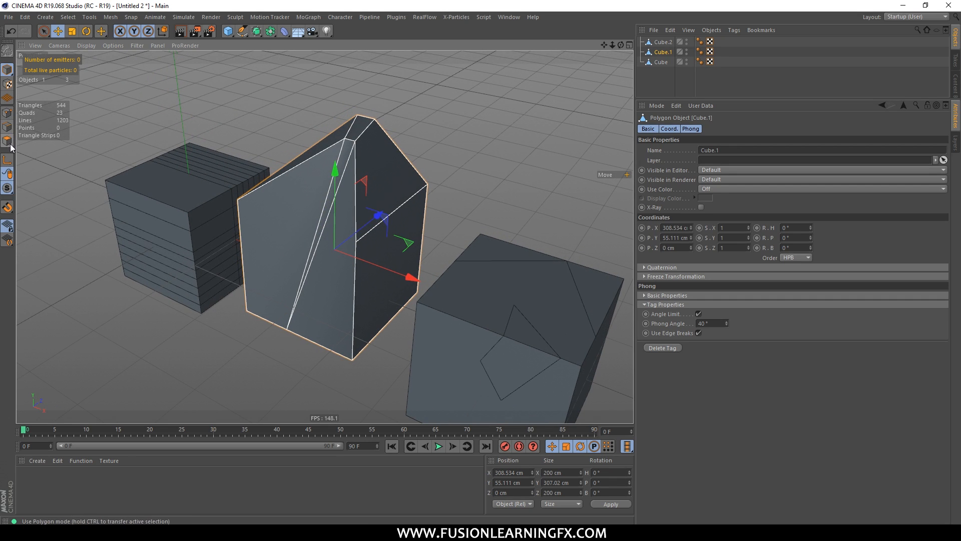
pyautogui.click(10, 118)
pyautogui.click(7, 140)
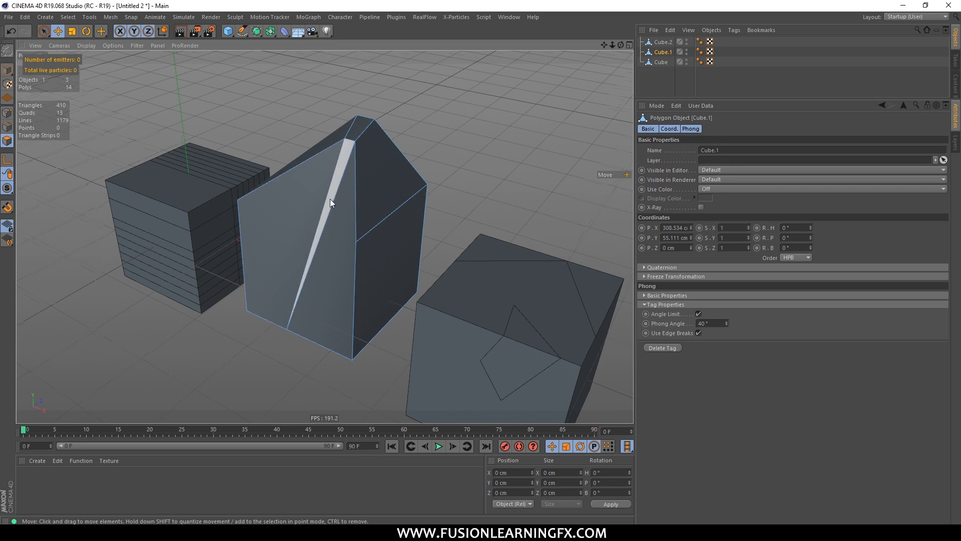
pyautogui.keyDown('alt'); pyautogui.moveTo(329, 199); pyautogui.dragTo(332, 169); pyautogui.keyUp('alt')
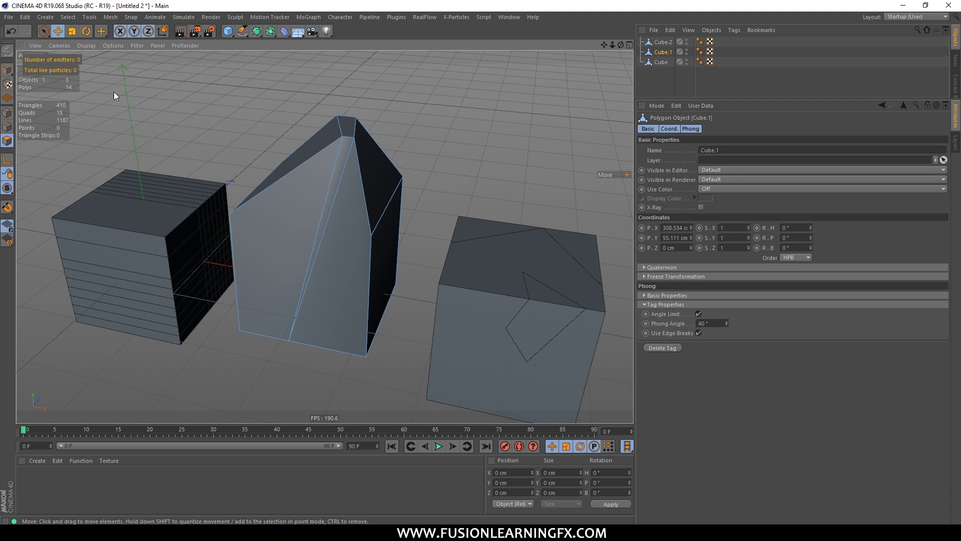
pyautogui.click(7, 69)
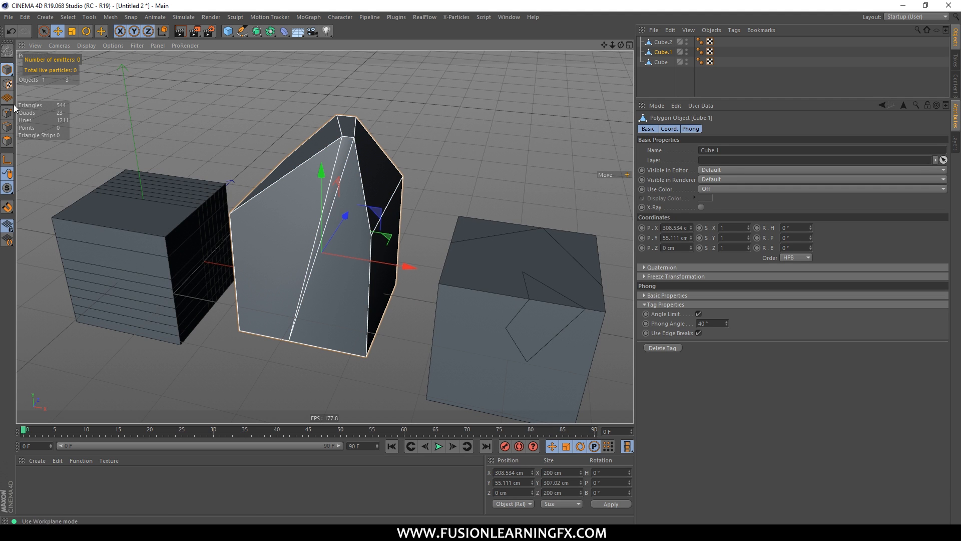
pyautogui.click(439, 159)
pyautogui.moveTo(445, 183)
pyautogui.keyDown('alt'); pyautogui.mouseDown()
pyautogui.moveTo(440, 190)
pyautogui.moveTo(519, 182)
pyautogui.moveTo(428, 179)
pyautogui.moveTo(402, 143)
pyautogui.moveTo(308, 158)
pyautogui.moveTo(416, 158)
pyautogui.moveTo(451, 174)
pyautogui.mouseUp(); pyautogui.keyUp('alt')
pyautogui.scroll(3, 425, 164)
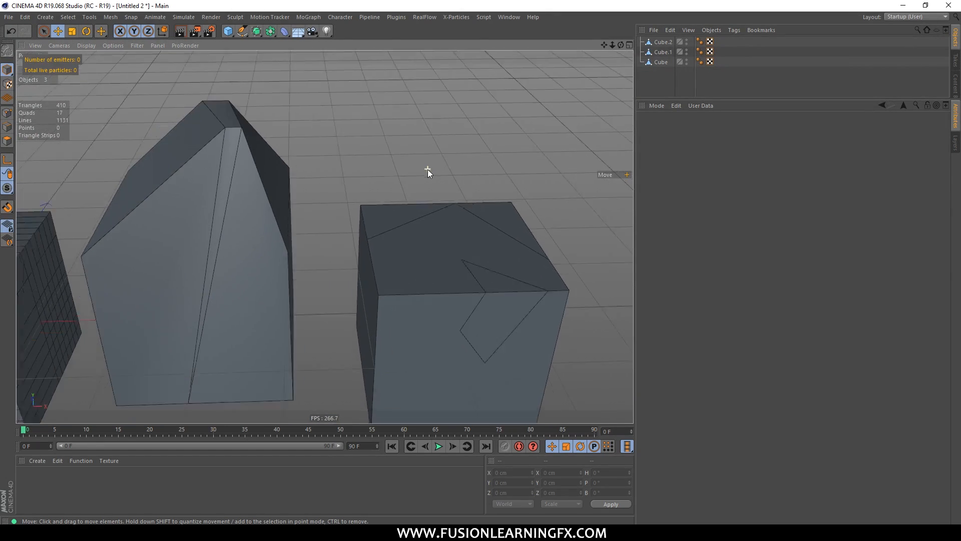
pyautogui.scroll(-7, 427, 171)
pyautogui.keyDown('alt'); pyautogui.moveTo(396, 173); pyautogui.dragTo(396, 131); pyautogui.keyUp('alt')
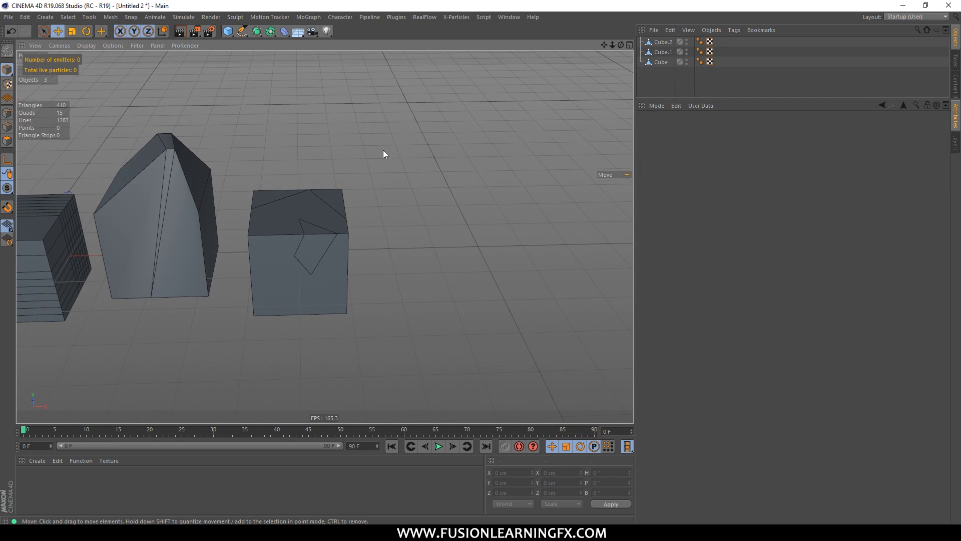
pyautogui.keyDown('alt'); pyautogui.moveTo(318, 144); pyautogui.dragTo(254, 61); pyautogui.keyUp('alt')
pyautogui.keyDown('alt'); pyautogui.moveTo(275, 189); pyautogui.dragTo(294, 203); pyautogui.keyUp('alt')
pyautogui.keyDown('alt'); pyautogui.moveTo(319, 163); pyautogui.dragTo(294, 126); pyautogui.keyUp('alt')
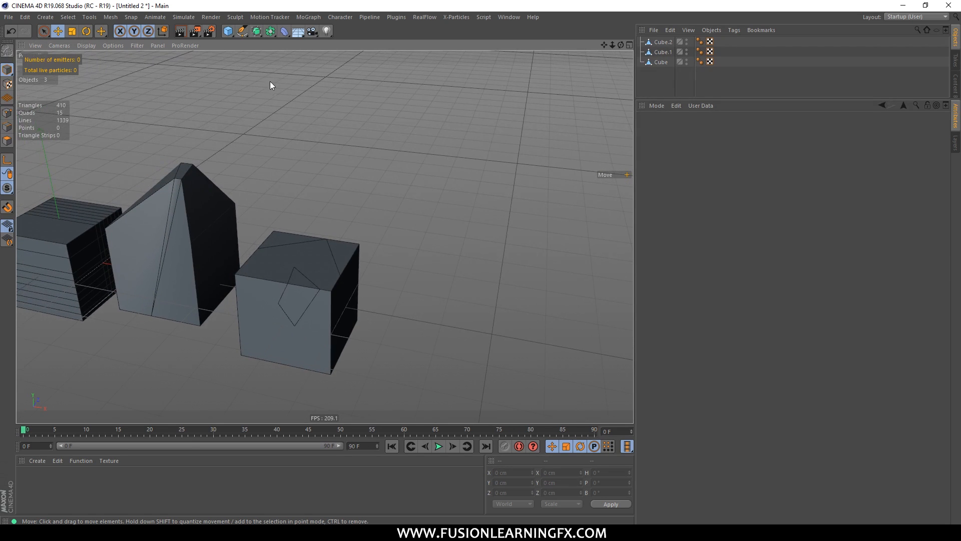
# Step: Add a fourth cube and move it in the top view to about 893.4 cm on the X axis, beyond the third cube
pyautogui.click(228, 31)
pyautogui.click(246, 43)
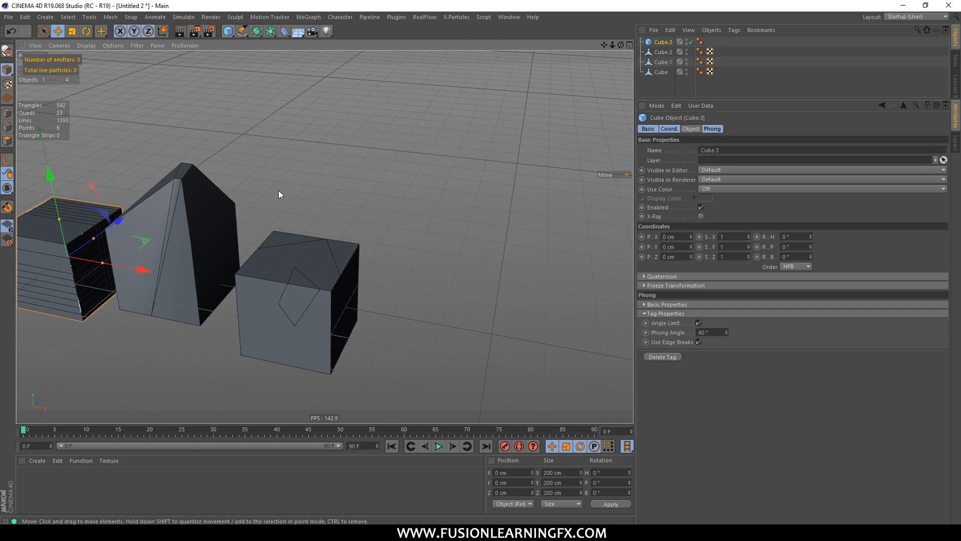
pyautogui.middleClick(283, 189)
pyautogui.middleClick(431, 175)
pyautogui.scroll(-6, 425, 206)
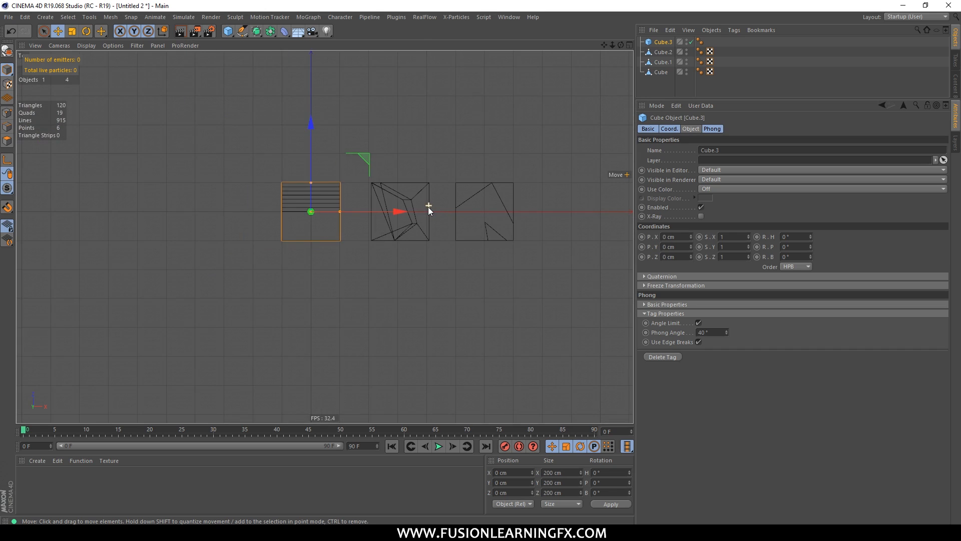
pyautogui.scroll(-2, 229, 184)
pyautogui.moveTo(323, 202); pyautogui.dragTo(537, 205)
pyautogui.middleClick(495, 188)
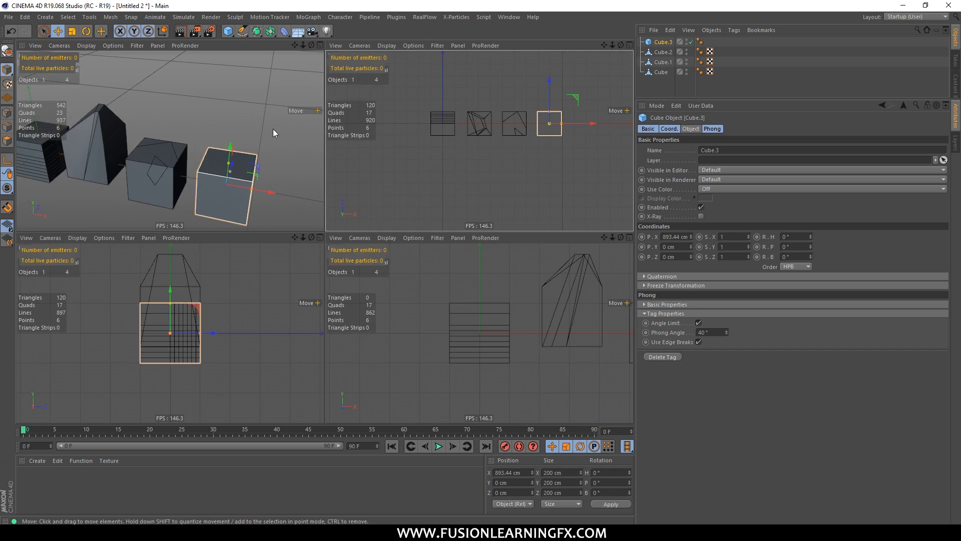
# Step: Convert the fourth cube into an editable polygon object in the perspective view
pyautogui.middleClick(283, 134)
pyautogui.keyDown('alt'); pyautogui.moveTo(362, 151); pyautogui.dragTo(298, 104, button='middle'); pyautogui.keyUp('alt')
pyautogui.keyDown('alt'); pyautogui.moveTo(521, 74); pyautogui.dragTo(536, 35, button='middle'); pyautogui.keyUp('alt')
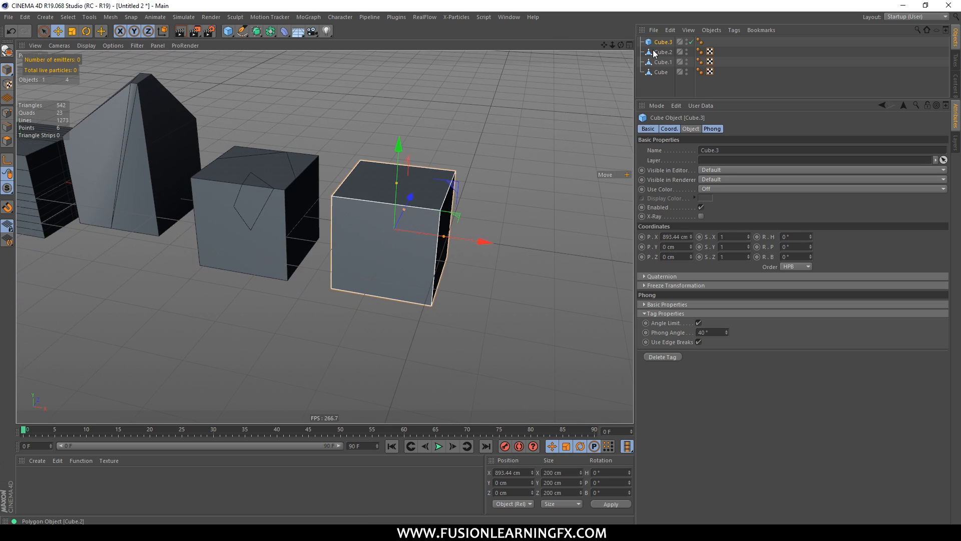
pyautogui.press('c')
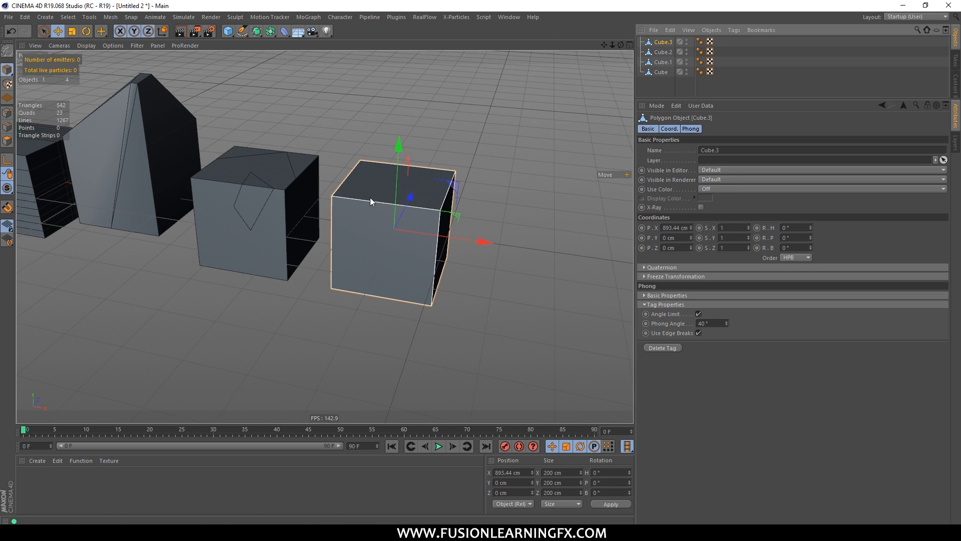
pyautogui.keyDown('alt'); pyautogui.moveTo(434, 222); pyautogui.dragTo(444, 202); pyautogui.keyUp('alt')
pyautogui.scroll(5, 444, 203)
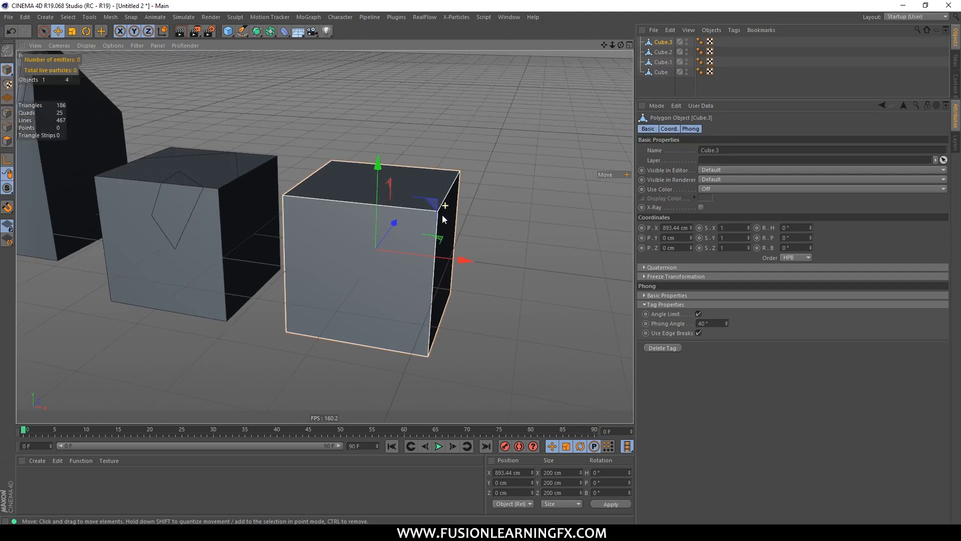
pyautogui.click(327, 135)
pyautogui.keyDown('alt'); pyautogui.moveTo(362, 146); pyautogui.dragTo(332, 163); pyautogui.keyUp('alt')
pyautogui.click(361, 183)
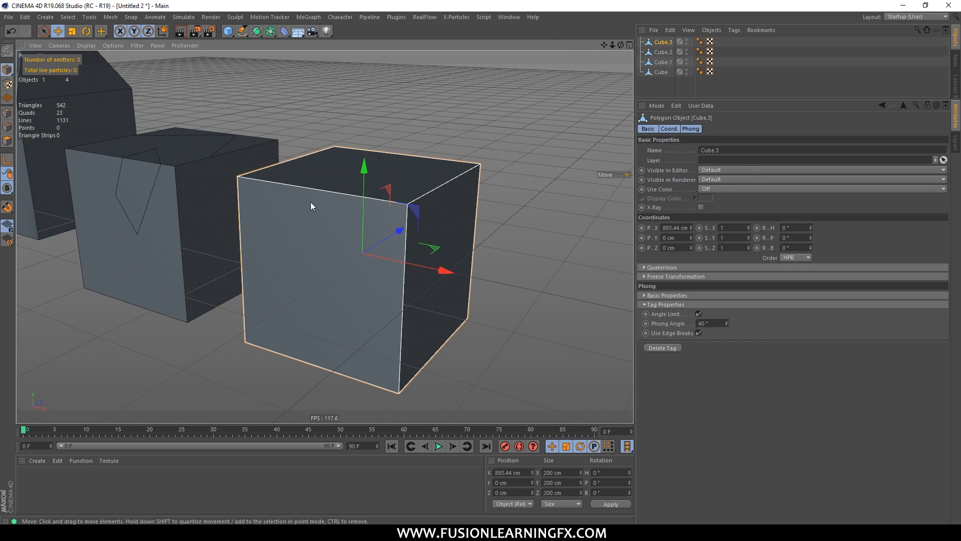
pyautogui.keyDown('alt'); pyautogui.moveTo(319, 199); pyautogui.dragTo(387, 224, button='middle'); pyautogui.keyUp('alt')
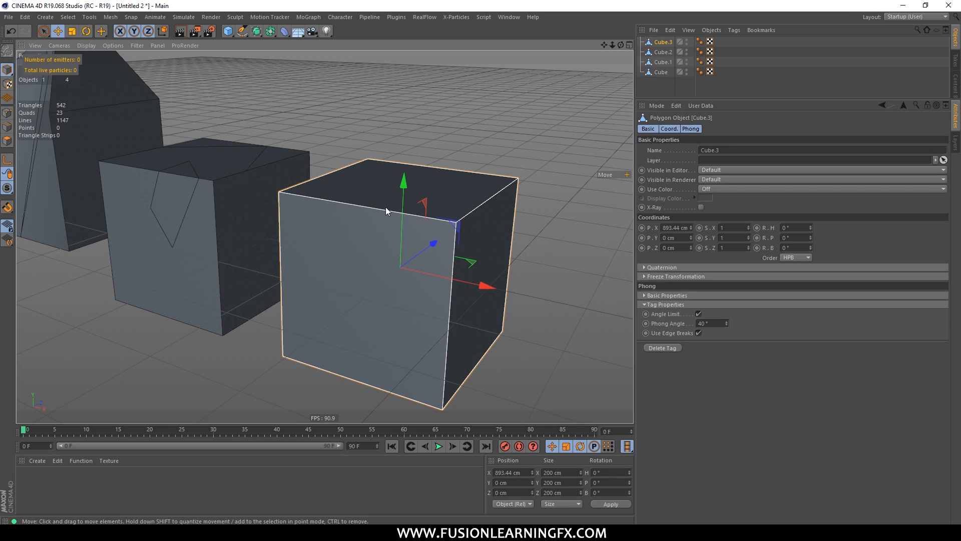
pyautogui.keyDown('alt'); pyautogui.moveTo(368, 192); pyautogui.dragTo(407, 230, button='middle'); pyautogui.keyUp('alt')
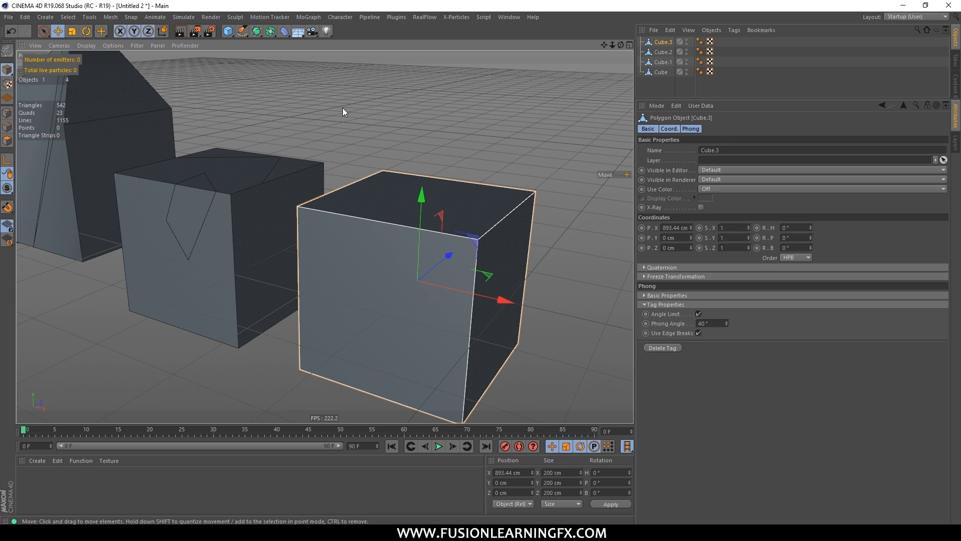
# Step: Switch the fourth cube to point mode and activate the Create Point tool
pyautogui.click(130, 21)
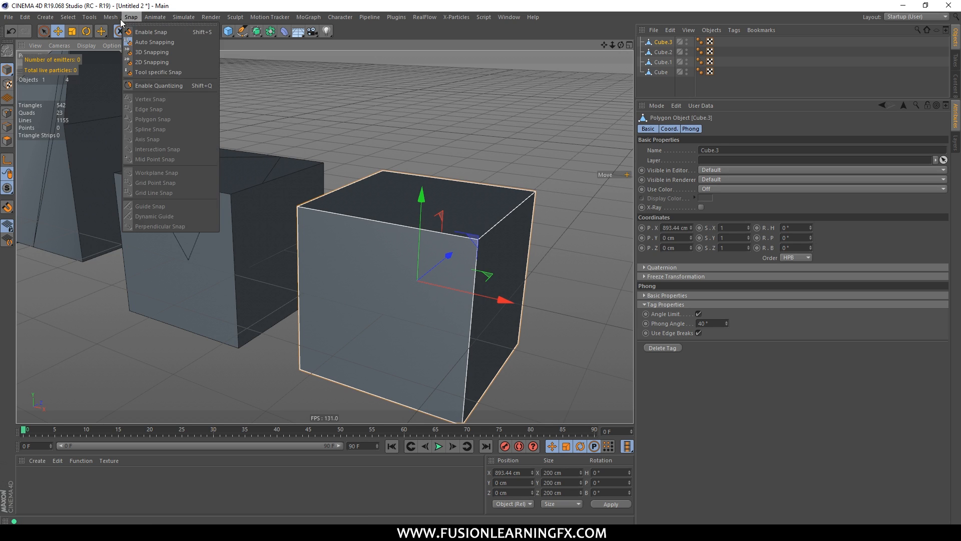
pyautogui.moveTo(113, 20)
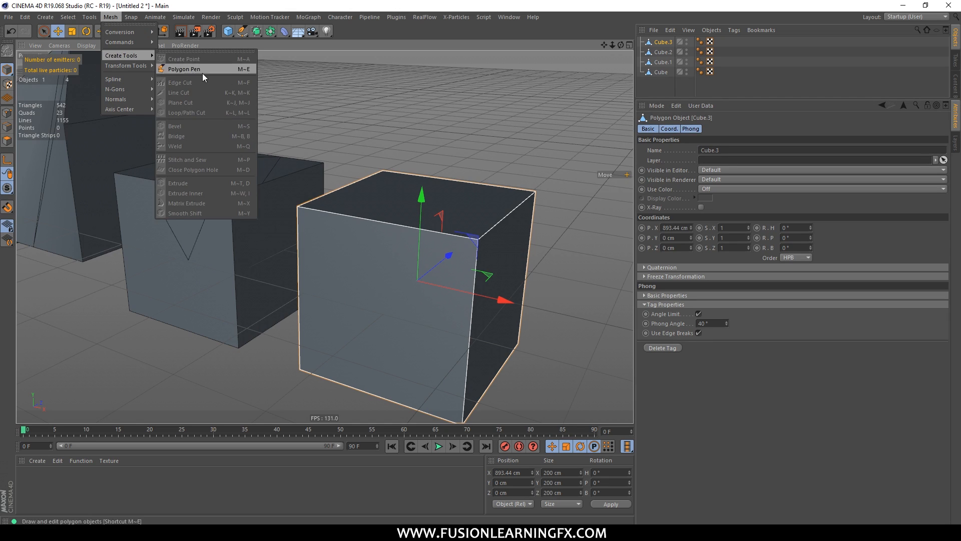
pyautogui.click(9, 116)
pyautogui.click(8, 114)
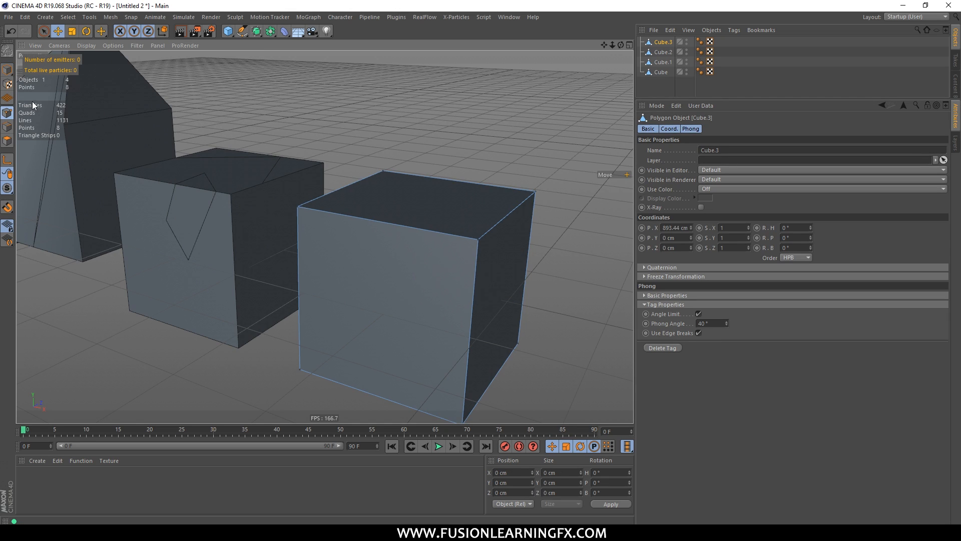
pyautogui.click(131, 17)
pyautogui.click(135, 19)
pyautogui.click(110, 17)
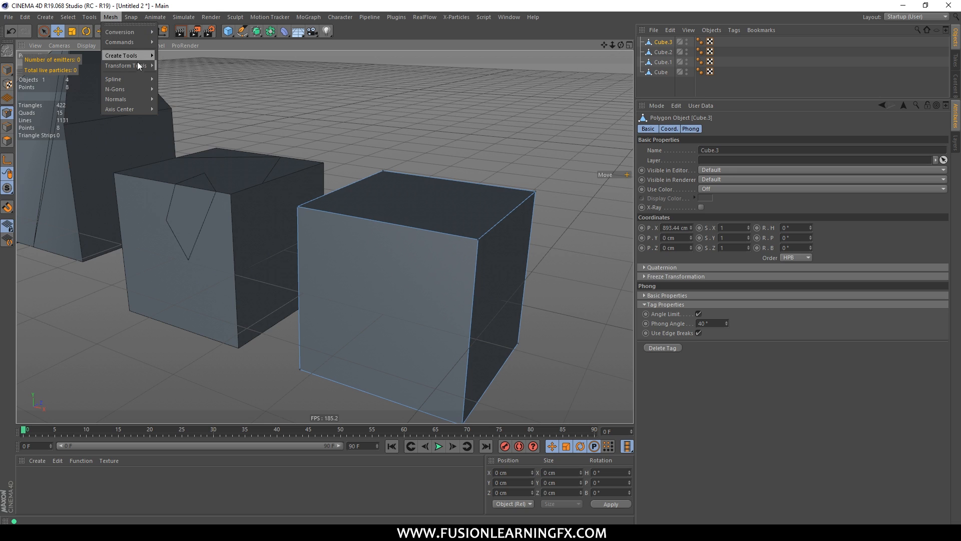
pyautogui.moveTo(128, 57)
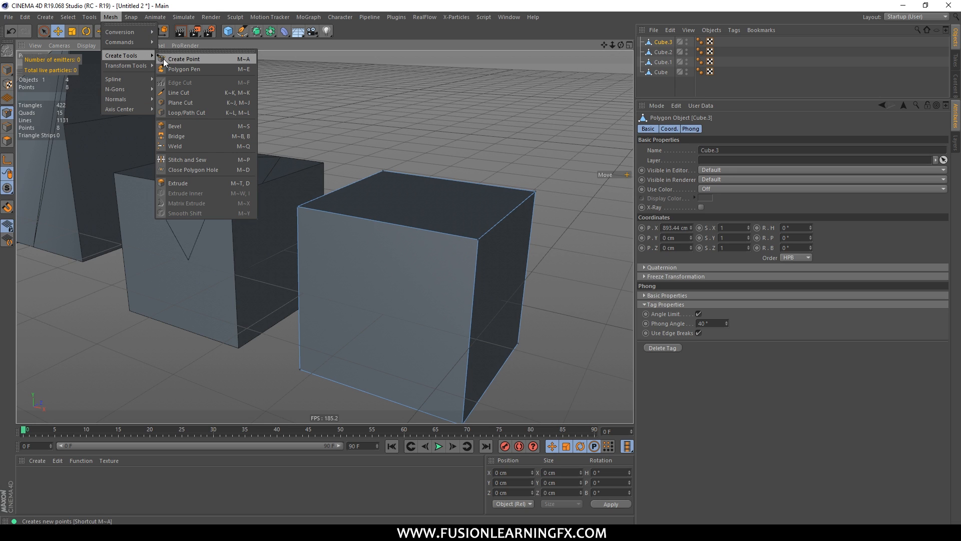
pyautogui.click(194, 62)
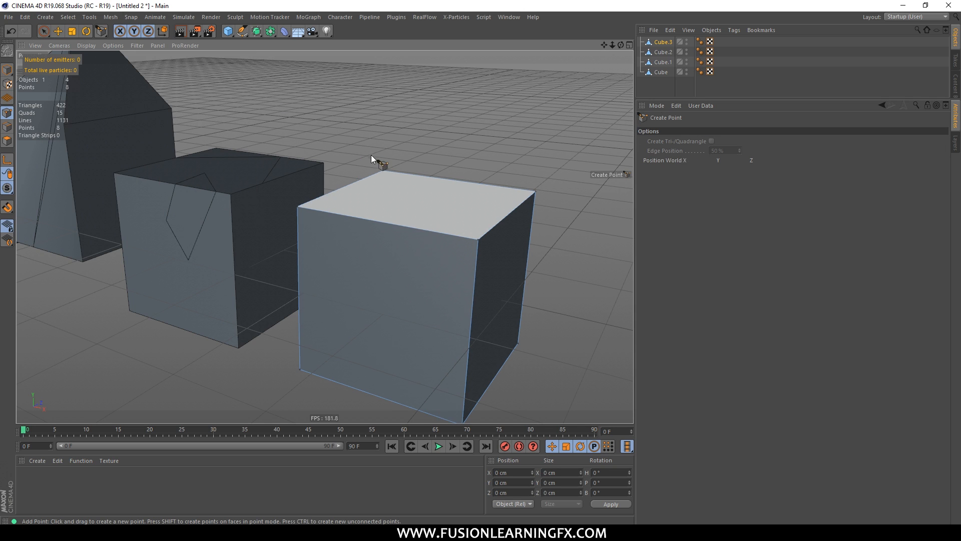
pyautogui.middleClick(340, 137)
pyautogui.middleClick(266, 130)
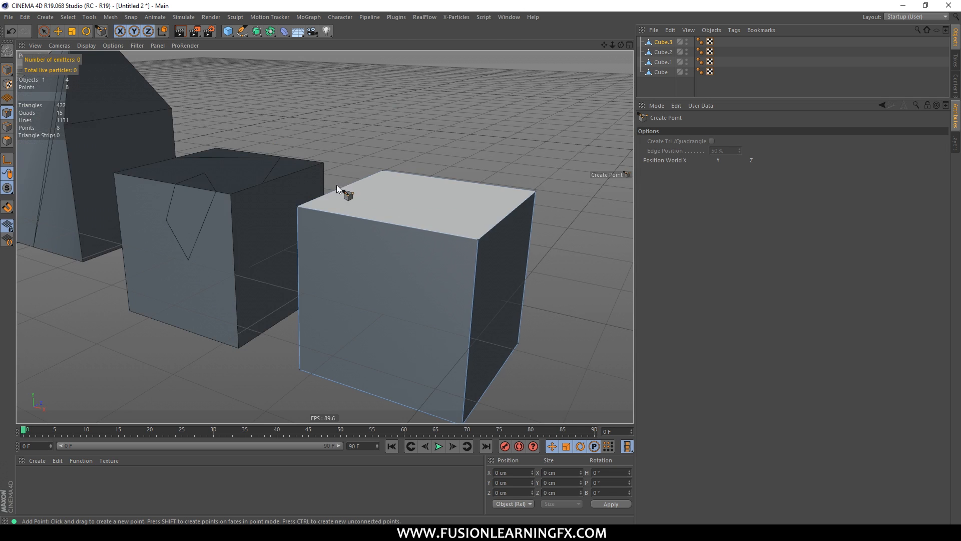
pyautogui.keyDown('alt'); pyautogui.moveTo(370, 219); pyautogui.dragTo(254, 138, button='middle'); pyautogui.keyUp('alt')
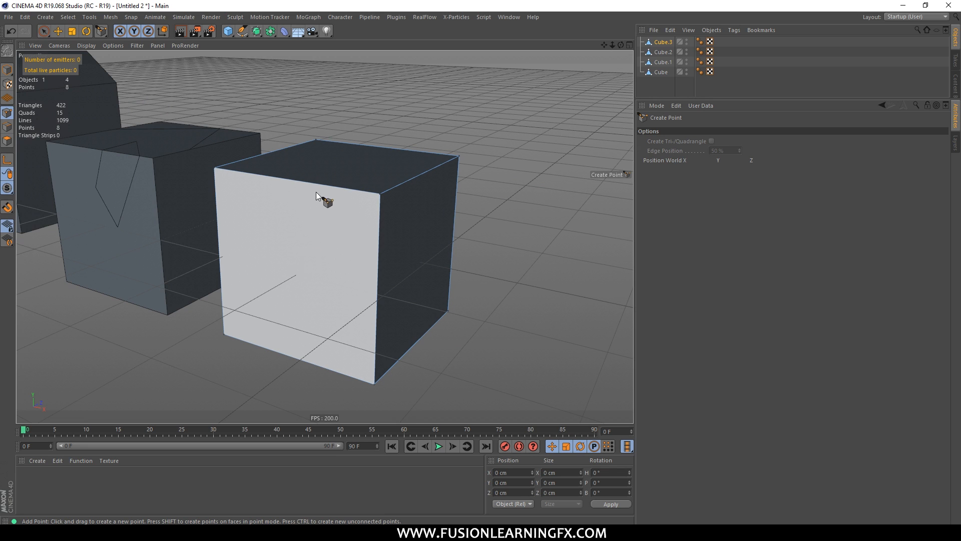
pyautogui.keyDown('alt'); pyautogui.moveTo(314, 189); pyautogui.dragTo(323, 211); pyautogui.keyUp('alt')
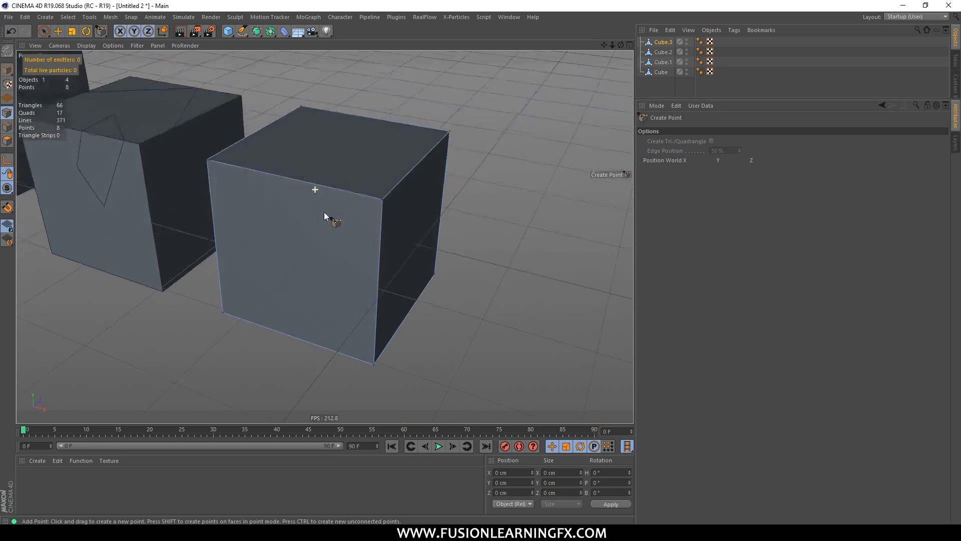
pyautogui.keyDown('alt'); pyautogui.moveTo(327, 234); pyautogui.dragTo(327, 242, button='middle'); pyautogui.keyUp('alt')
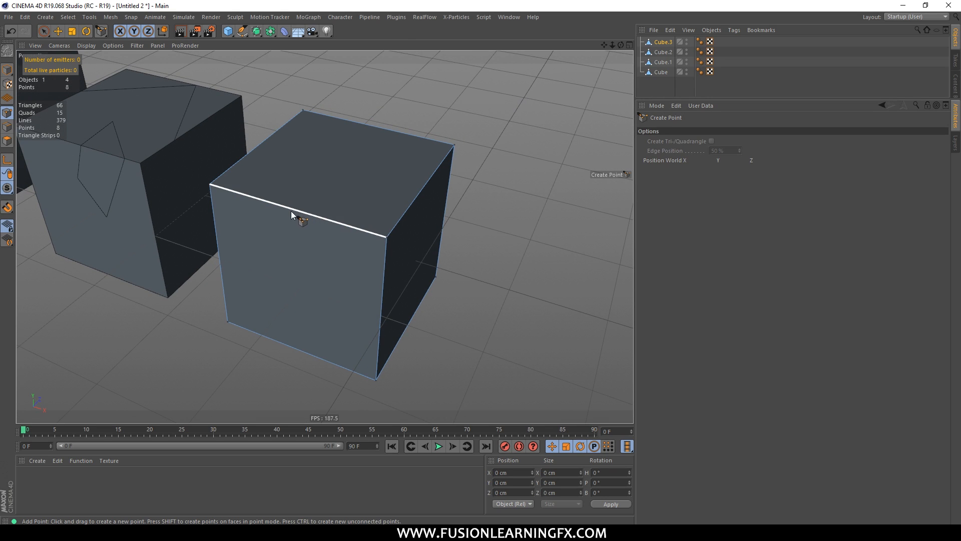
# Step: Create six points around the fourth cube's top face: two each on the front and back edges, one on each side edge
pyautogui.click(279, 205)
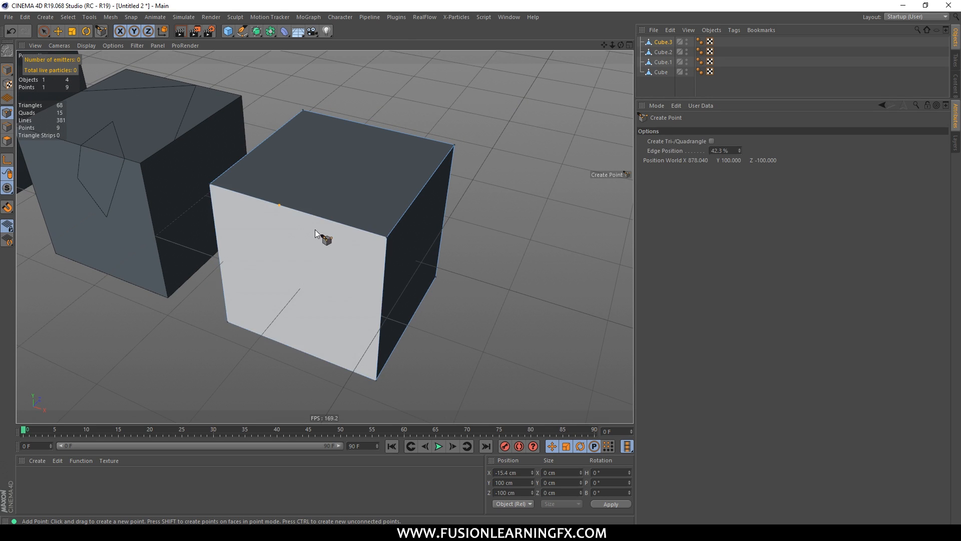
pyautogui.click(345, 226)
pyautogui.click(417, 193)
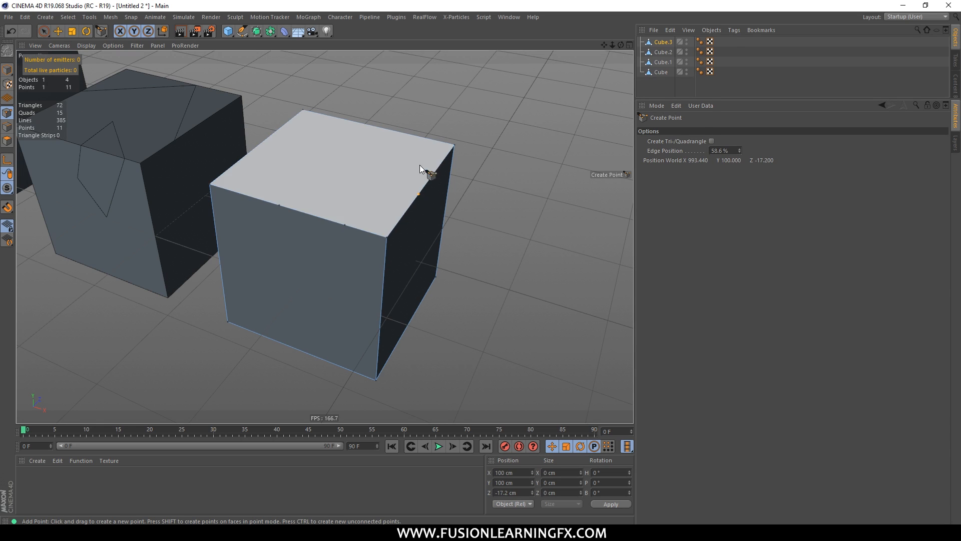
pyautogui.click(411, 133)
pyautogui.click(345, 119)
pyautogui.click(257, 146)
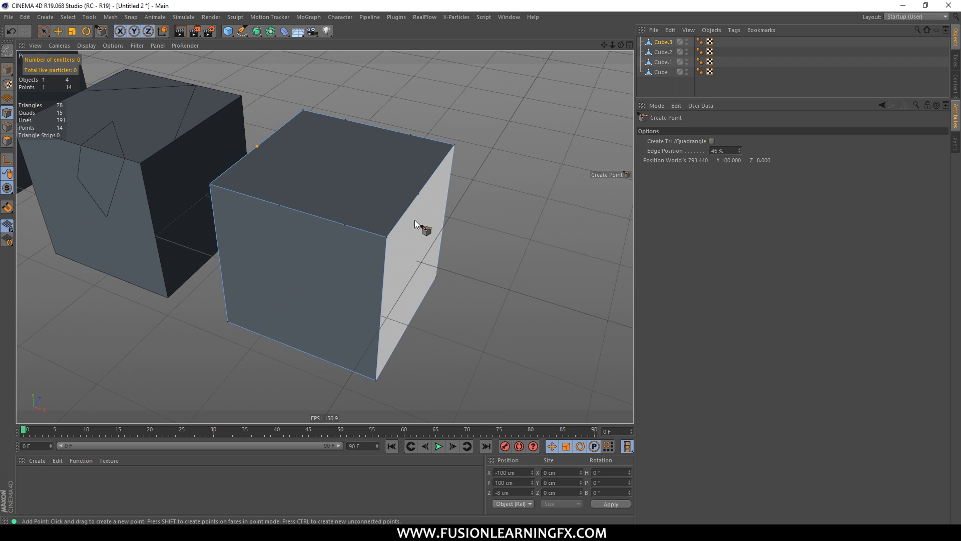
# Step: Create one point on each of the cube's three visible vertical edges, switch to the Move tool, and reselect the fourth cube
pyautogui.click(447, 205)
pyautogui.click(383, 285)
pyautogui.click(214, 223)
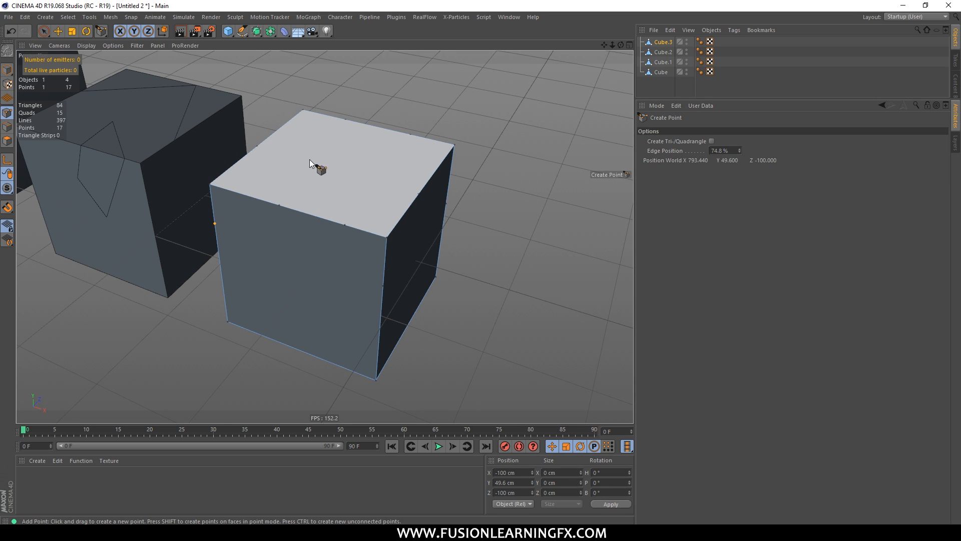
pyautogui.click(57, 32)
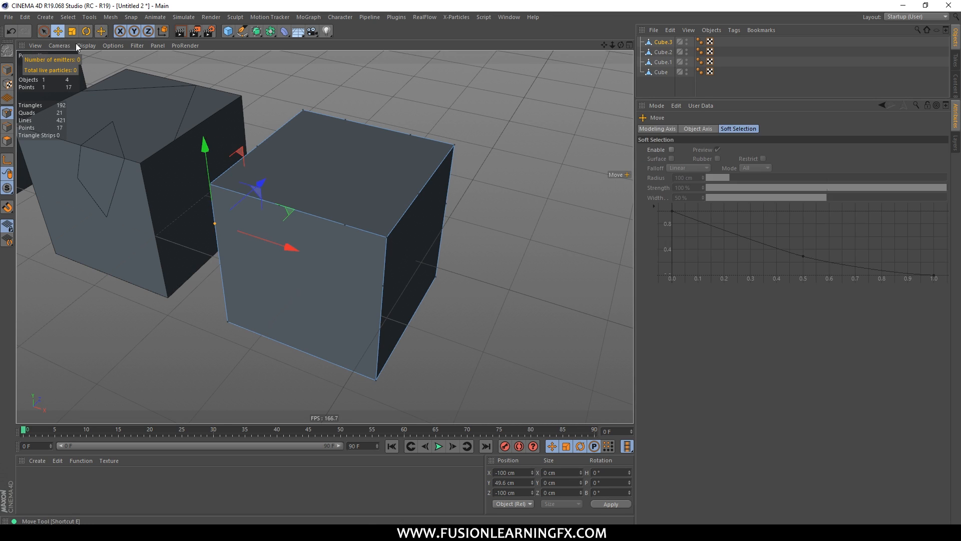
pyautogui.click(639, 80)
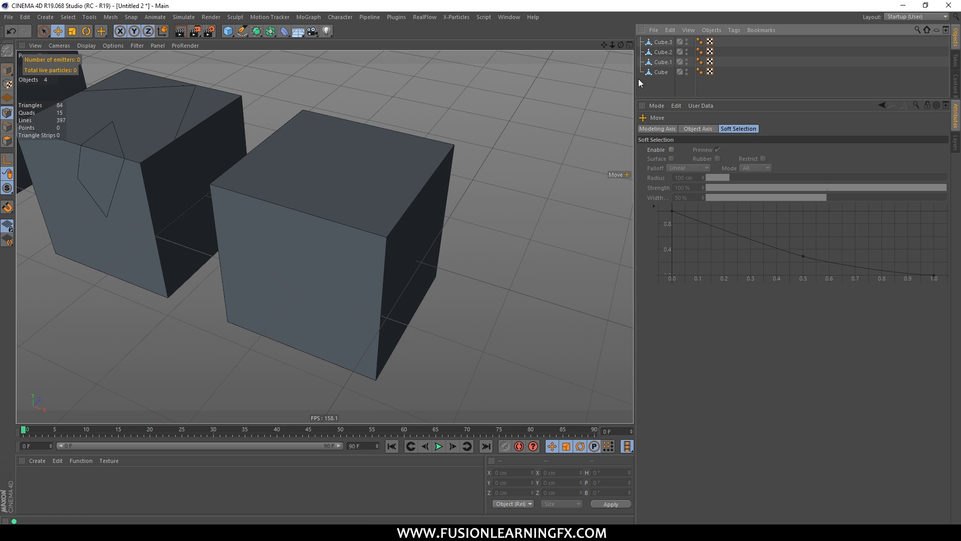
pyautogui.click(660, 43)
# Step: Select three of the new top points, one each on the back, front and adjoining side edge, and raise them along Y
pyautogui.moveTo(419, 183)
pyautogui.keyDown('alt'); pyautogui.mouseDown()
pyautogui.moveTo(447, 169)
pyautogui.moveTo(432, 161)
pyautogui.moveTo(377, 212)
pyautogui.moveTo(399, 159)
pyautogui.moveTo(383, 217)
pyautogui.moveTo(429, 204)
pyautogui.moveTo(414, 165)
pyautogui.mouseUp(); pyautogui.keyUp('alt')
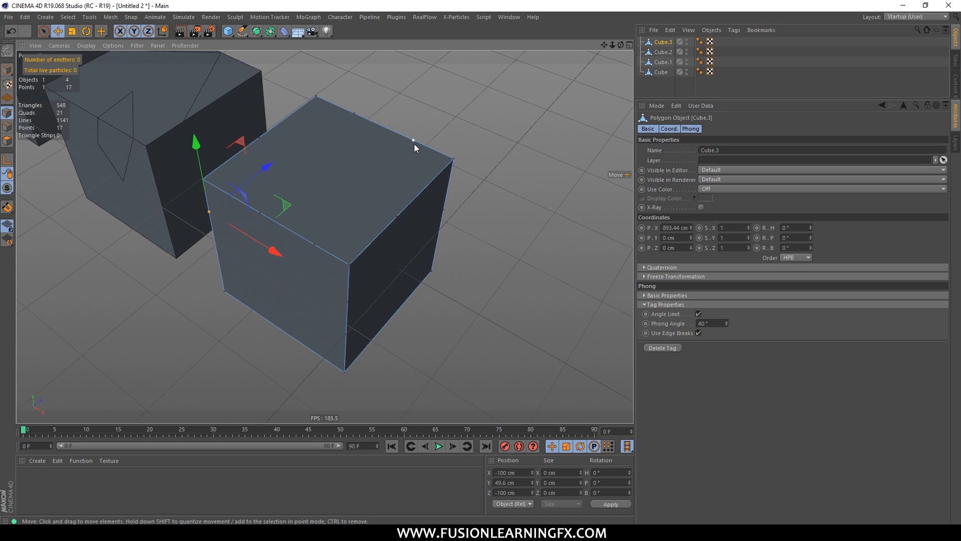
pyautogui.keyDown('shift'); pyautogui.click(414, 144); pyautogui.keyUp('shift')
pyautogui.click(355, 113)
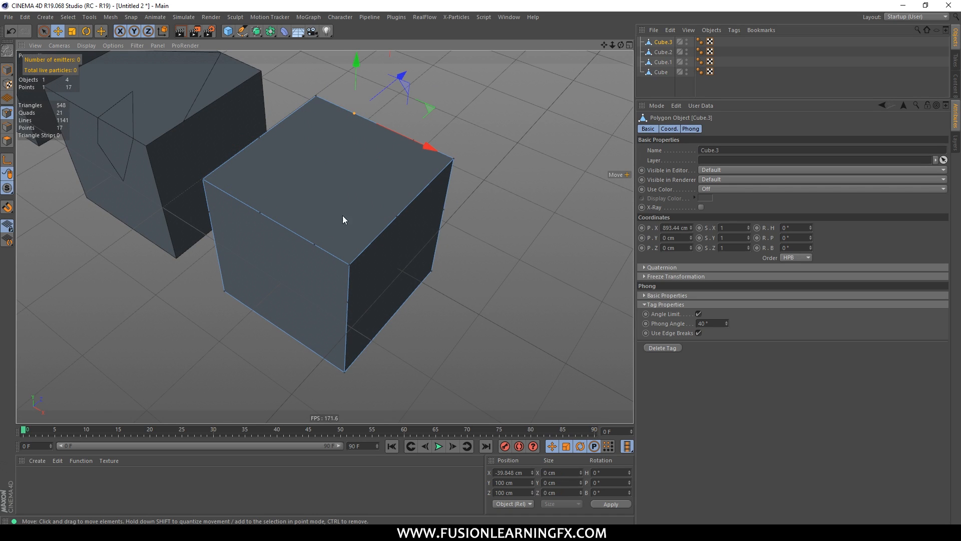
pyautogui.keyDown('shift'); pyautogui.click(316, 249); pyautogui.keyUp('shift')
pyautogui.keyDown('shift'); pyautogui.click(397, 215); pyautogui.keyUp('shift')
pyautogui.moveTo(356, 117); pyautogui.dragTo(358, 60)
# Step: Scale the three raised points closer together, return to the Move tool, and deselect them
pyautogui.press('t')
pyautogui.moveTo(384, 107); pyautogui.dragTo(320, 114)
pyautogui.press('e')
pyautogui.click(387, 131)
pyautogui.keyDown('alt'); pyautogui.moveTo(469, 131); pyautogui.dragTo(415, 60); pyautogui.keyUp('alt')
pyautogui.keyDown('alt'); pyautogui.moveTo(363, 104); pyautogui.dragTo(388, 150); pyautogui.keyUp('alt')
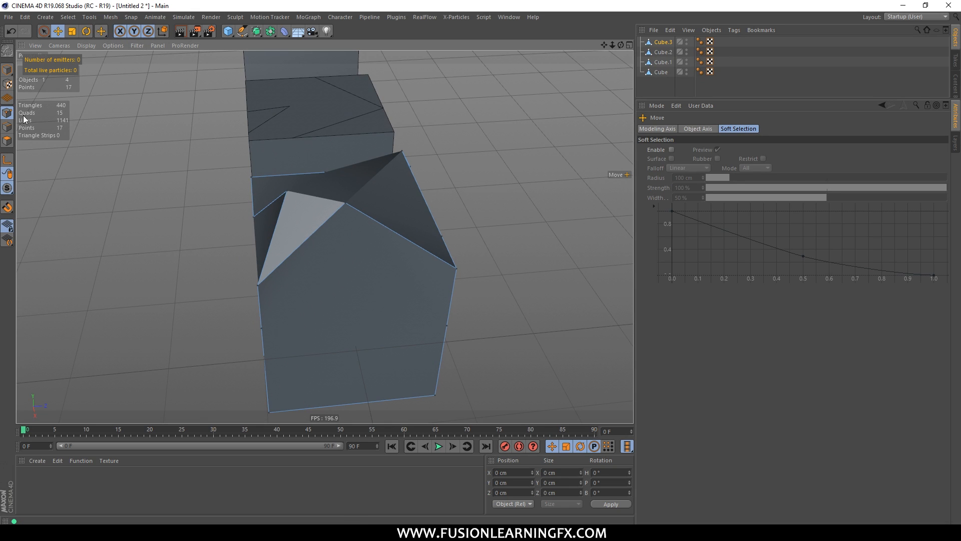
# Step: Create three more points on the fourth cube's upper edges, one each on the front, side and back, and return to the Move tool
pyautogui.click(107, 19)
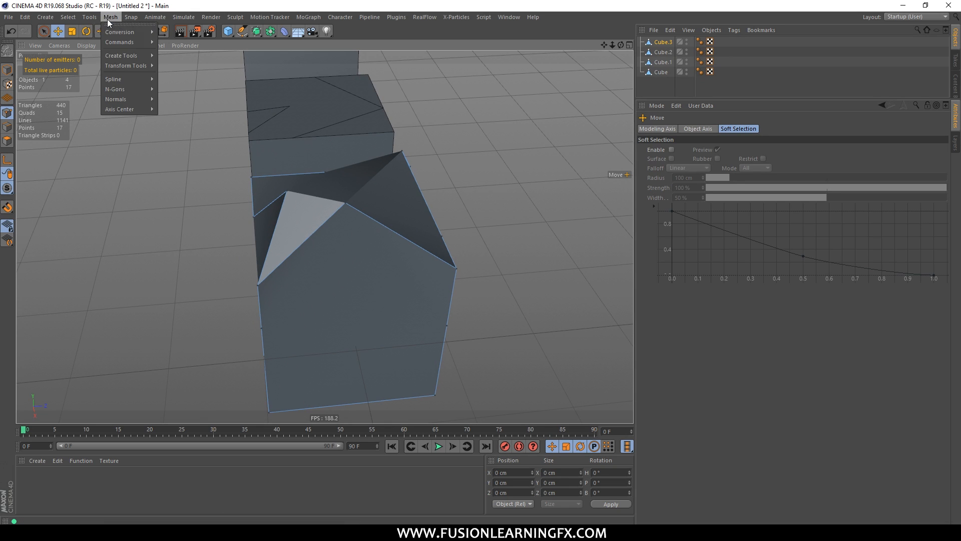
pyautogui.moveTo(134, 52)
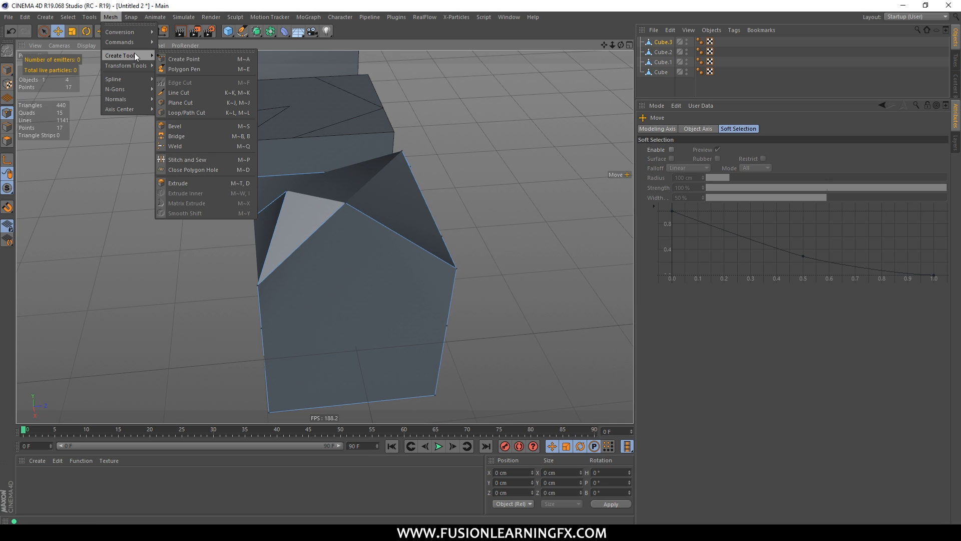
pyautogui.click(205, 60)
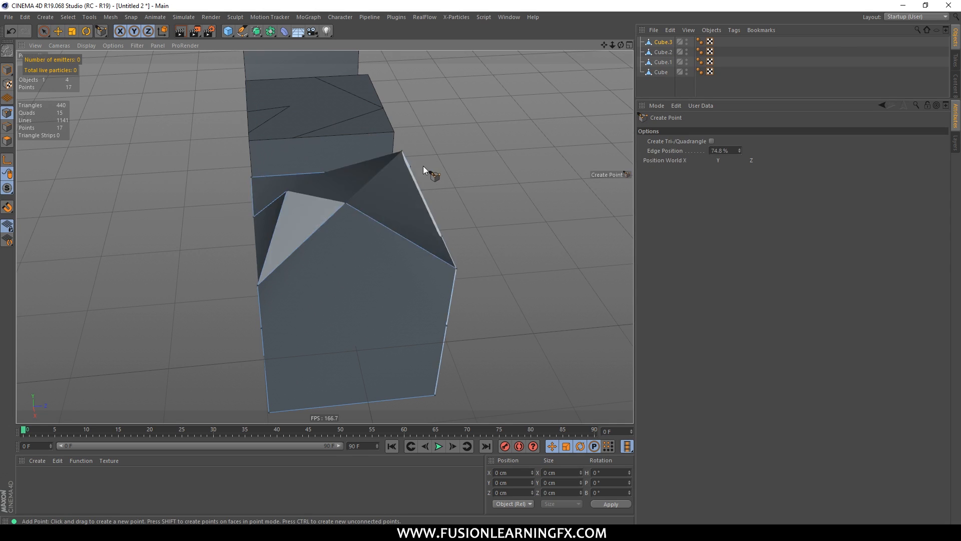
pyautogui.click(397, 232)
pyautogui.click(427, 205)
pyautogui.keyDown('alt'); pyautogui.moveTo(358, 193); pyautogui.dragTo(377, 233); pyautogui.keyUp('alt')
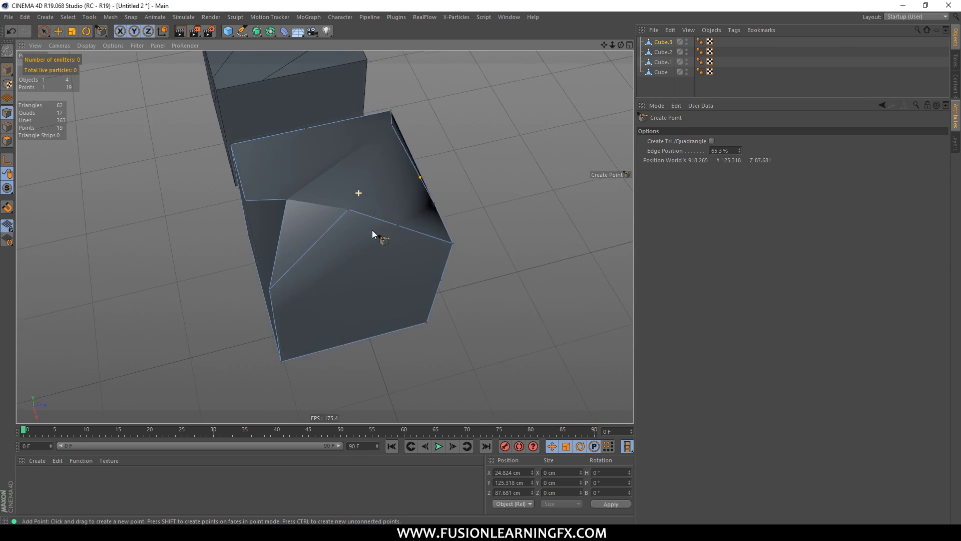
pyautogui.click(333, 124)
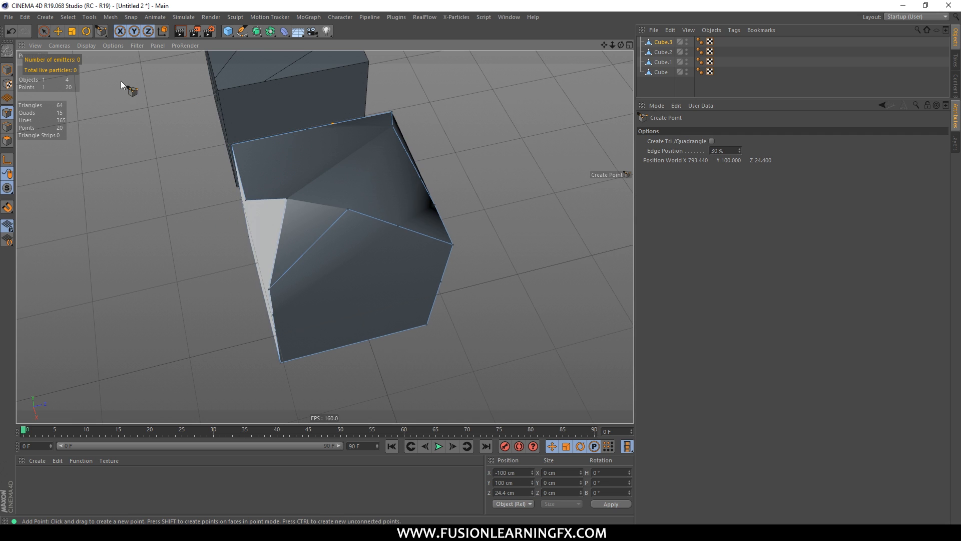
pyautogui.click(58, 31)
pyautogui.keyDown('alt'); pyautogui.moveTo(262, 229); pyautogui.dragTo(409, 204); pyautogui.keyUp('alt')
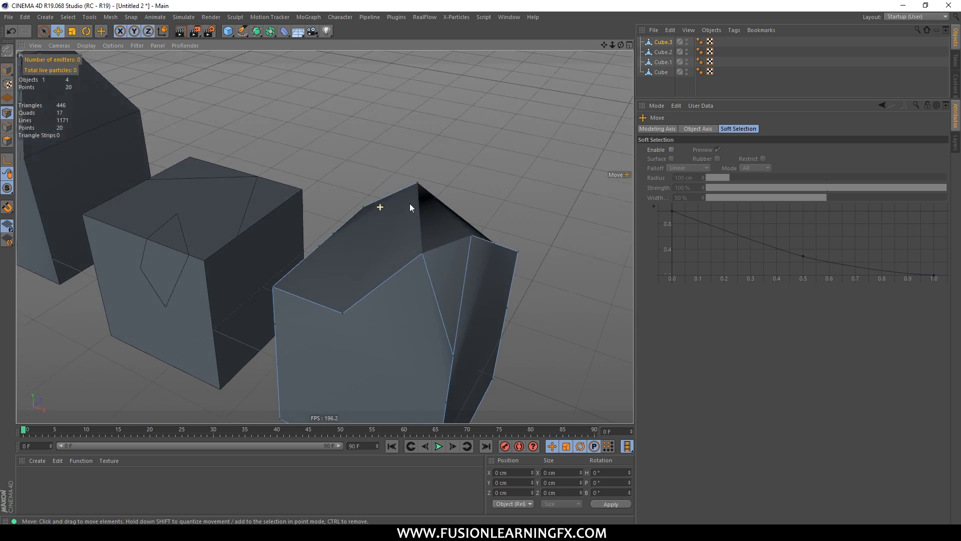
pyautogui.keyDown('alt'); pyautogui.moveTo(401, 210); pyautogui.dragTo(503, 176, button='middle'); pyautogui.keyUp('alt')
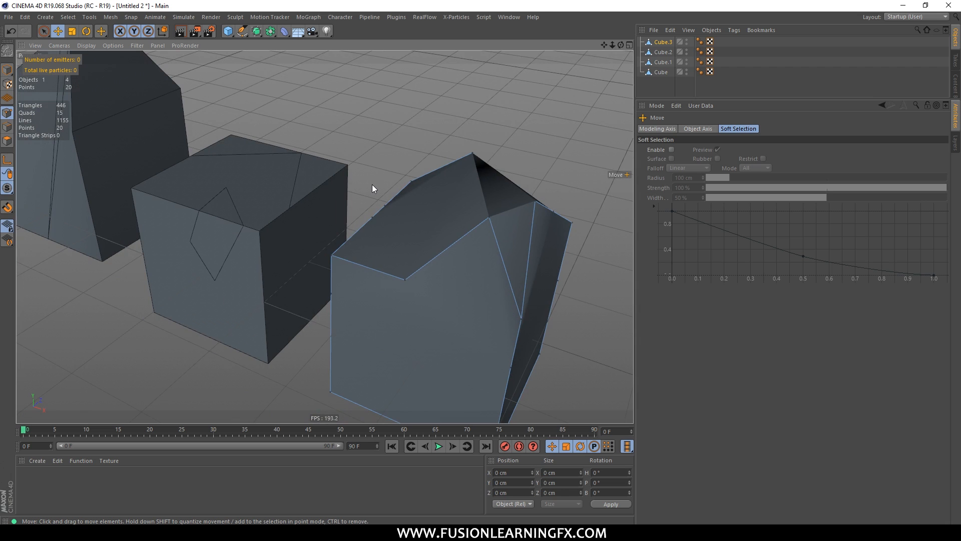
pyautogui.scroll(-3, 371, 184)
pyautogui.keyDown('alt'); pyautogui.moveTo(399, 206); pyautogui.dragTo(322, 139); pyautogui.keyUp('alt')
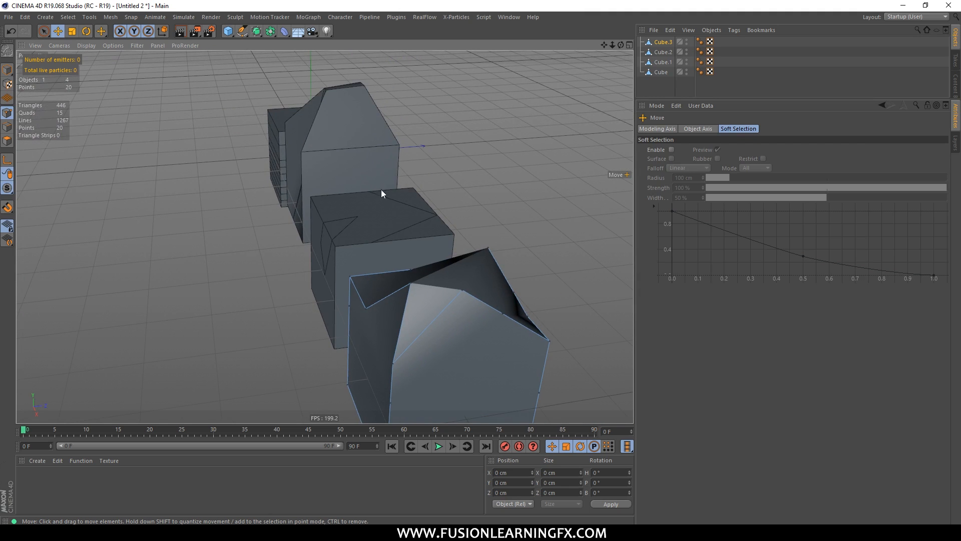
pyautogui.keyDown('alt'); pyautogui.moveTo(363, 223); pyautogui.dragTo(426, 184); pyautogui.keyUp('alt')
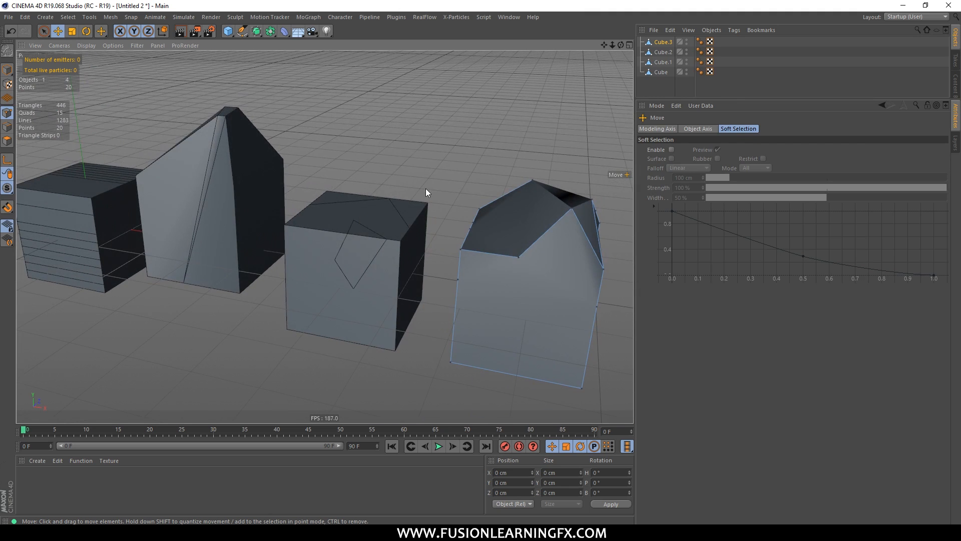